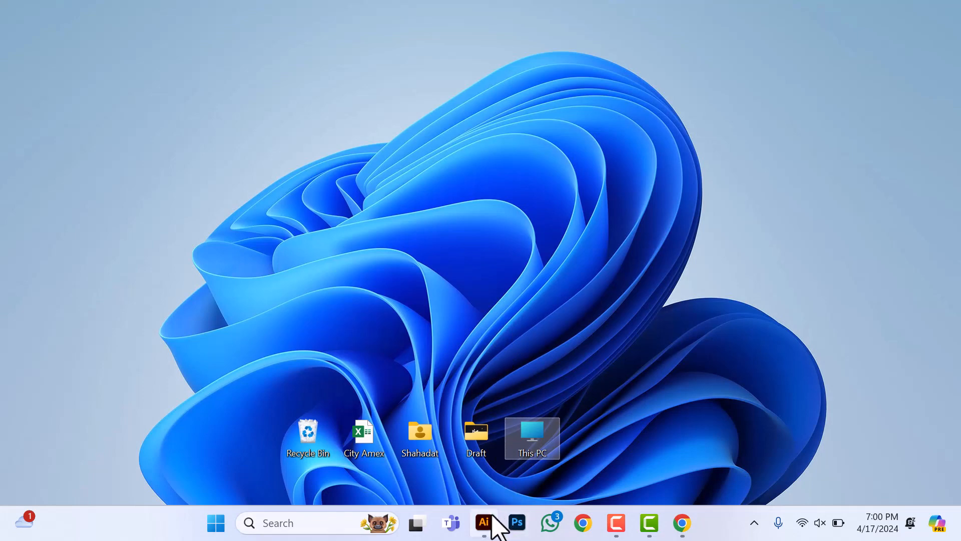
Step: Switch to Adobe Illustrator and create an 8.5 x 11 in portrait document with two artboards, RGB color and 300 ppi raster effects
{"action": "left_click", "coordinate": [484, 524]}
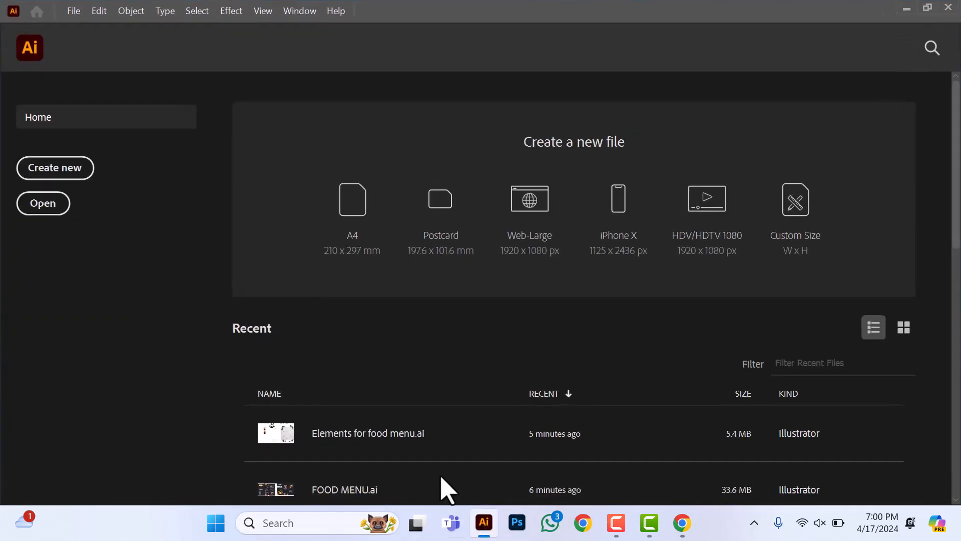
{"action": "left_click", "coordinate": [72, 173]}
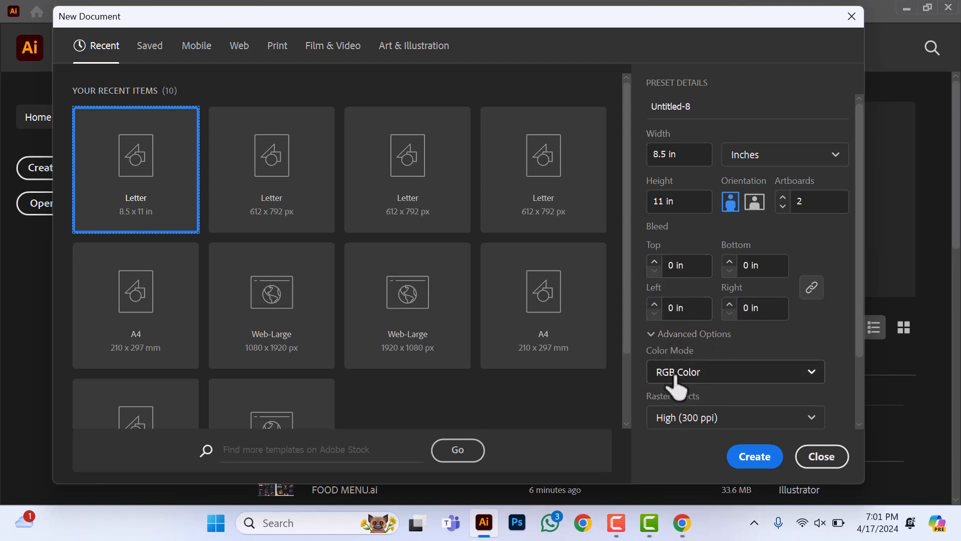
{"action": "left_click", "coordinate": [755, 455]}
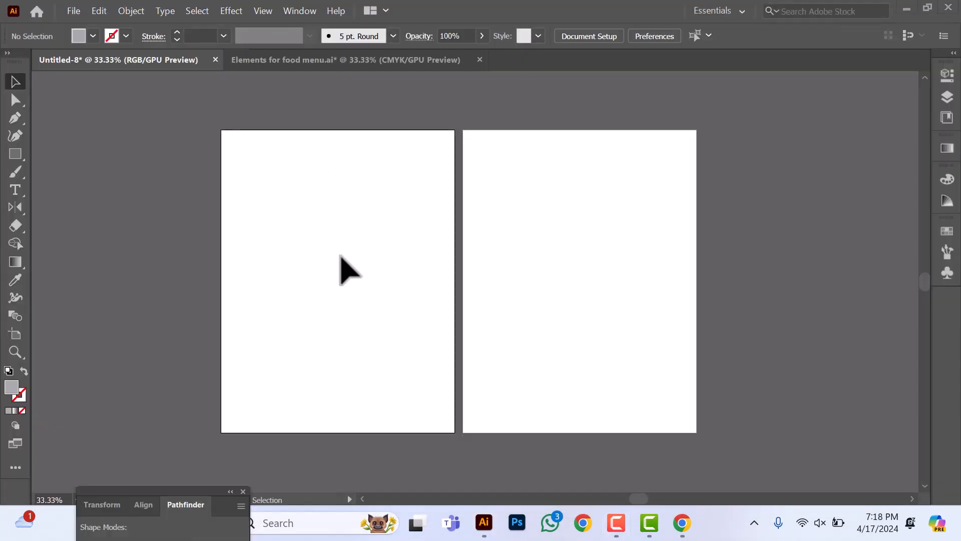
Step: Draw an 8.5 x 11 in rectangle and align it to cover the first artboard exactly
{"action": "left_click", "coordinate": [22, 155]}
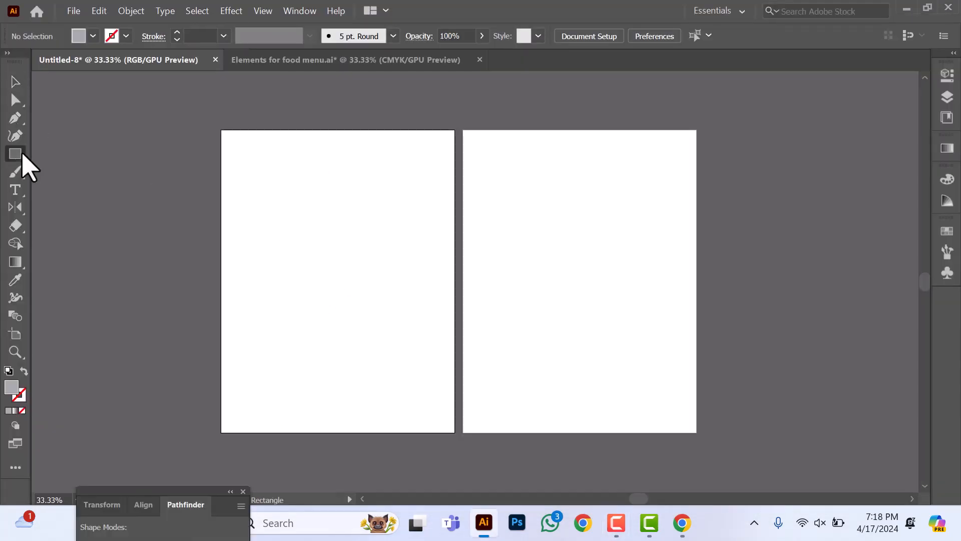
{"action": "left_click", "coordinate": [299, 226]}
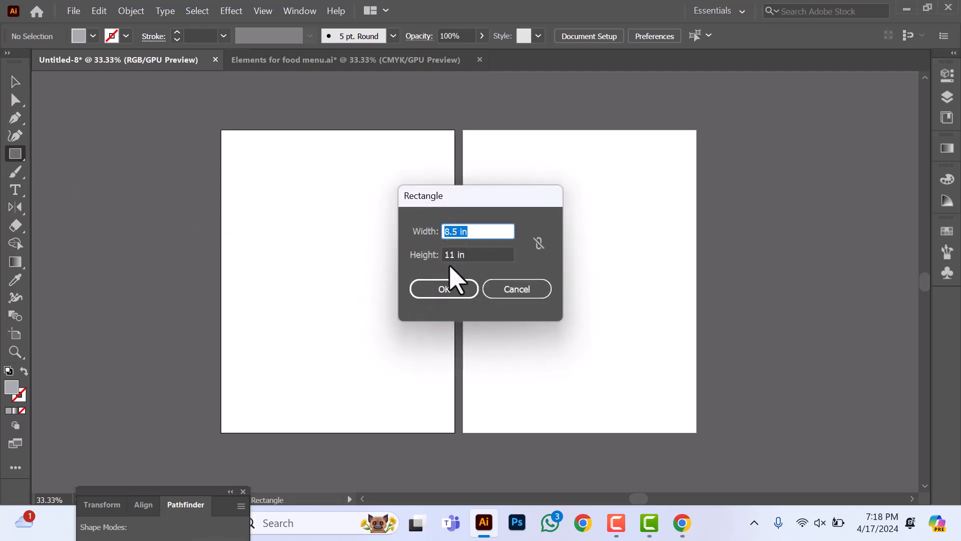
{"action": "left_click", "coordinate": [444, 290]}
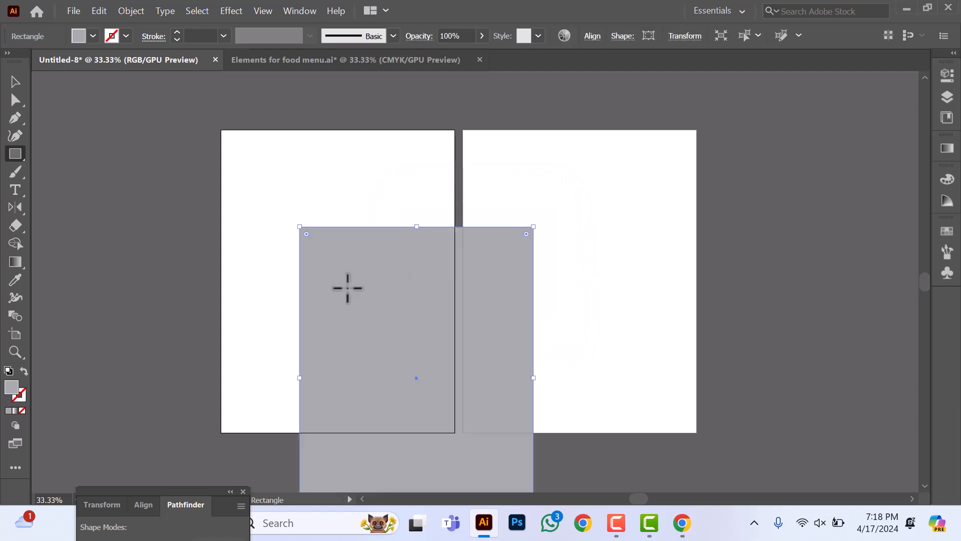
{"action": "left_click", "coordinate": [15, 82]}
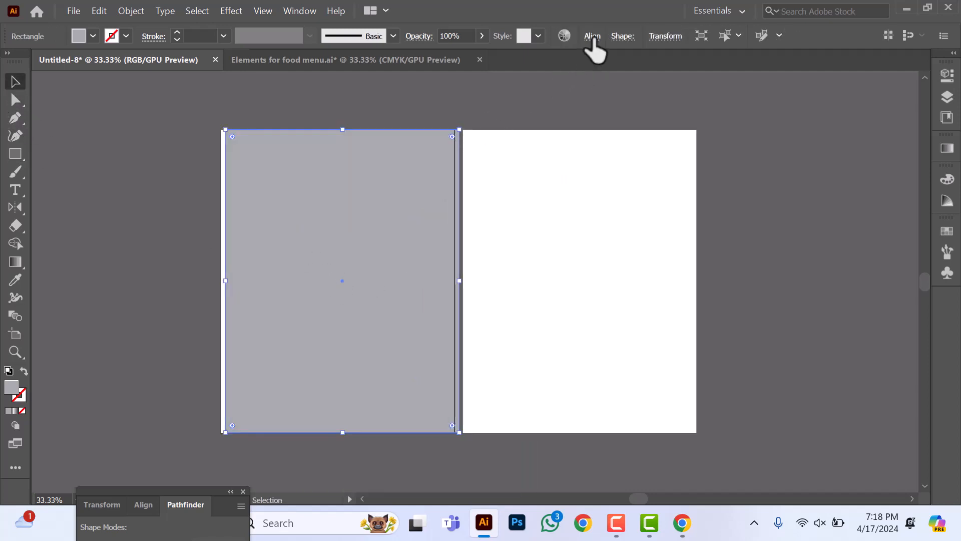
{"action": "left_click", "coordinate": [592, 36]}
{"action": "left_click", "coordinate": [475, 78]}
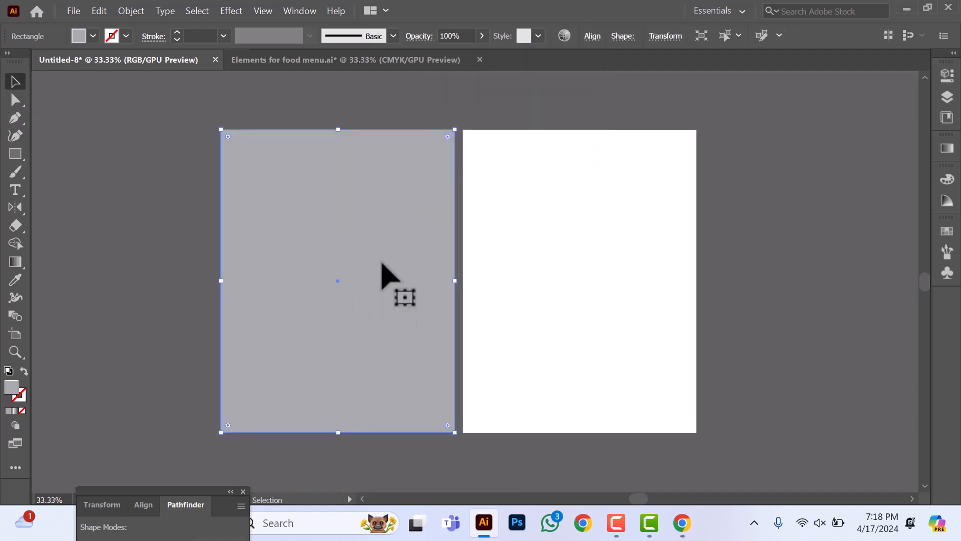
Step: Offset the rectangle's path by -0.25 in with miter joins and convert the inner path into margin guides
{"action": "left_click", "coordinate": [131, 11]}
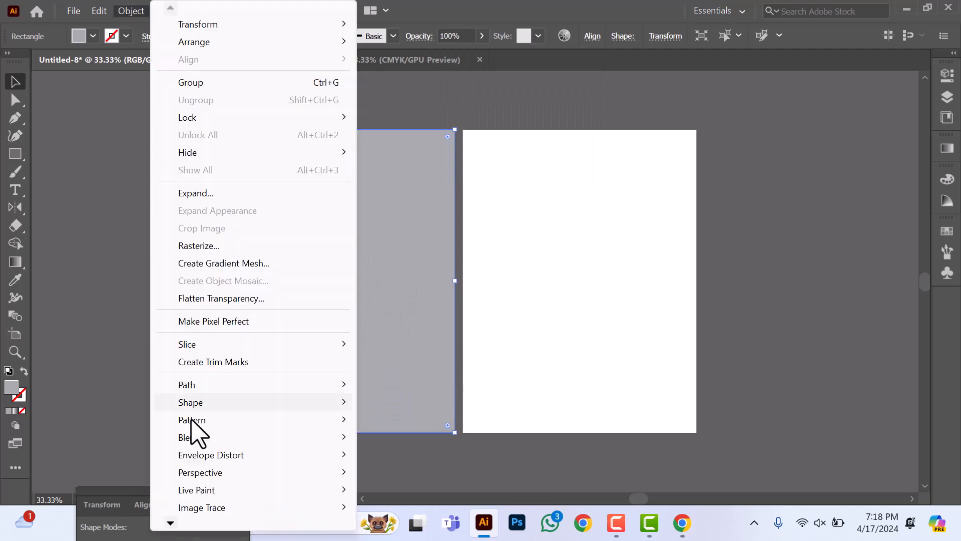
{"action": "mouse_move", "coordinate": [315, 395]}
{"action": "left_click", "coordinate": [392, 249]}
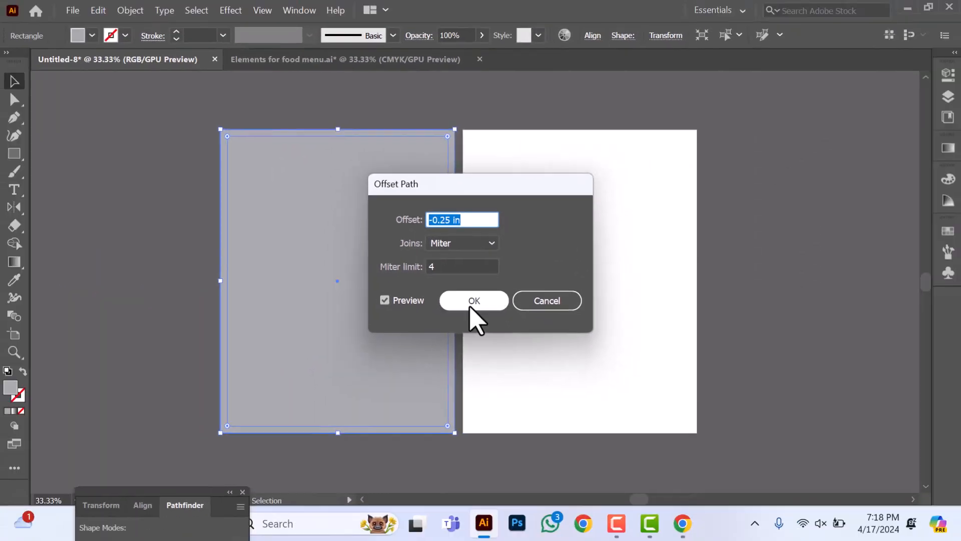
{"action": "left_click", "coordinate": [472, 302]}
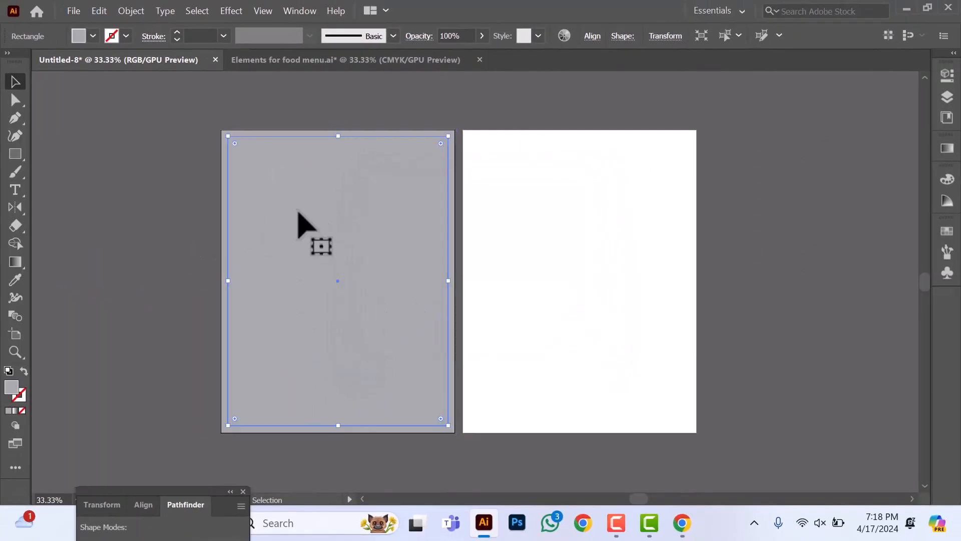
{"action": "right_click", "coordinate": [299, 213]}
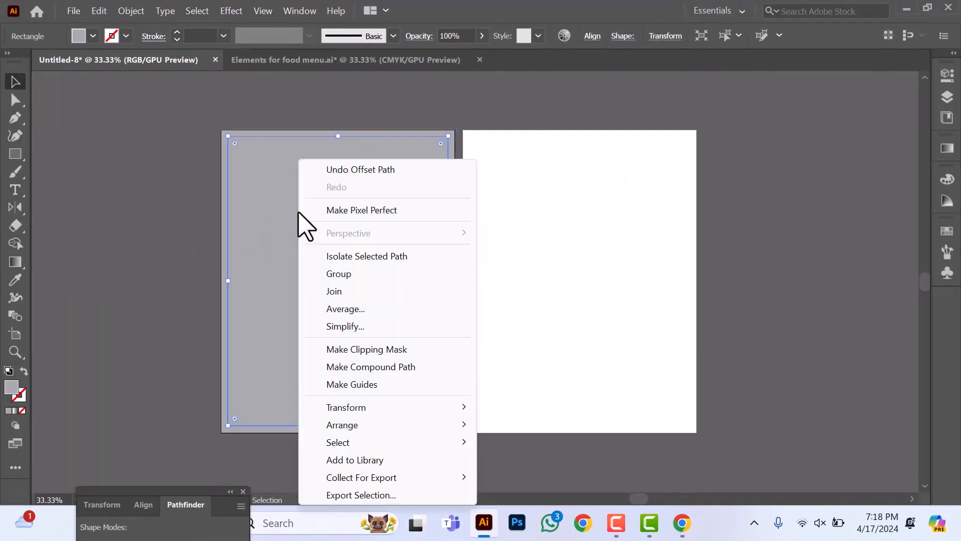
{"action": "left_click", "coordinate": [345, 384]}
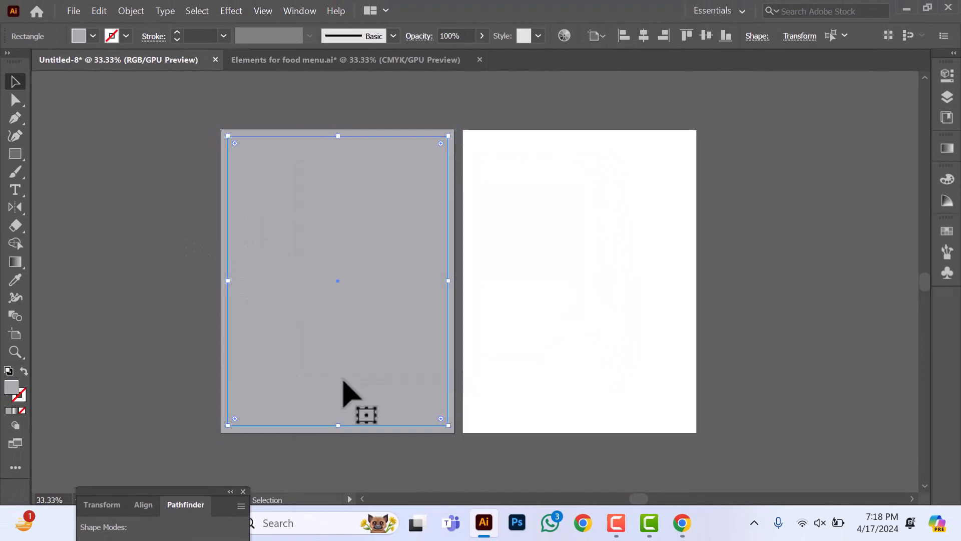
{"action": "left_click", "coordinate": [189, 218]}
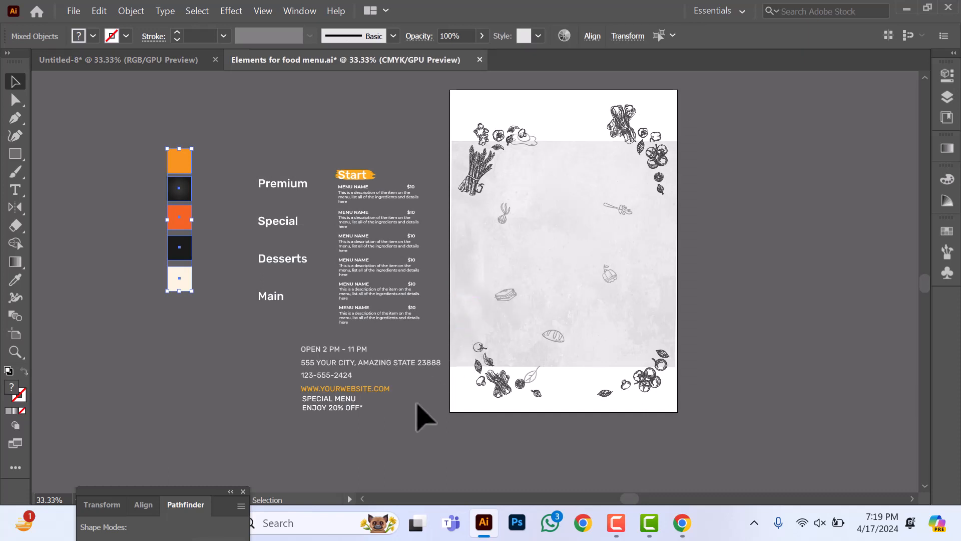
Step: Copy the five color swatches from Elements for food menu.ai into Untitled-8 and place them beside the first artboard
{"action": "key", "text": "a"}
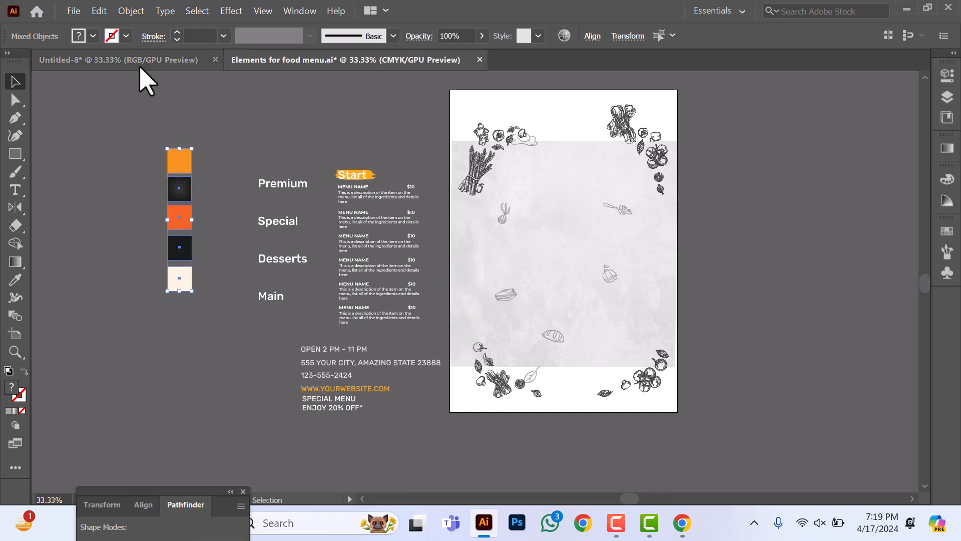
{"action": "left_click", "coordinate": [140, 66]}
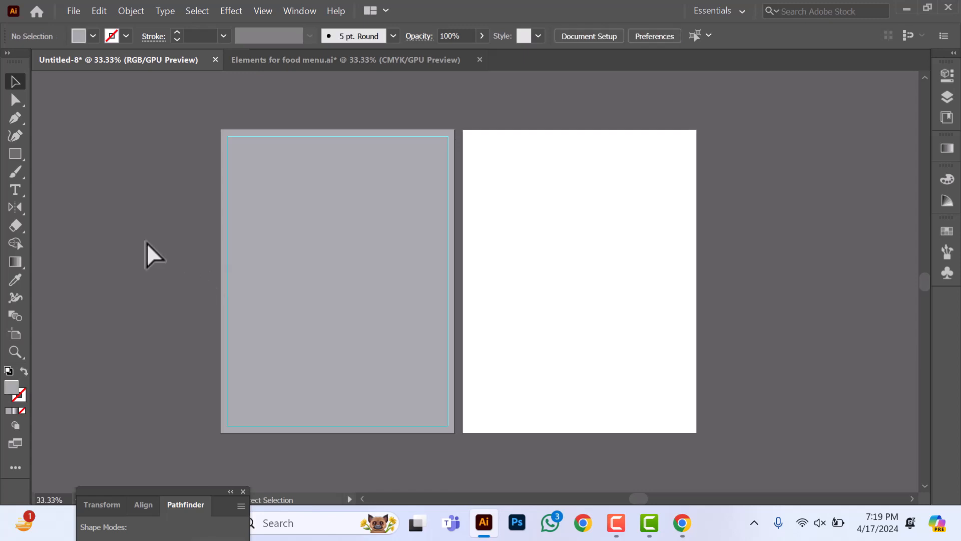
{"action": "key", "text": "ctrl+v"}
{"action": "left_click_drag", "start_coordinate": [478, 259], "coordinate": [107, 218]}
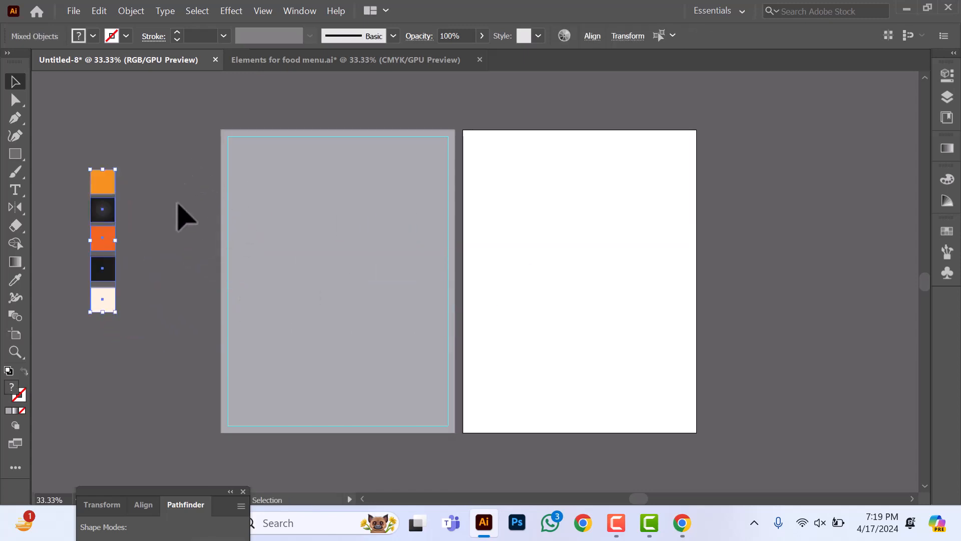
{"action": "left_click", "coordinate": [194, 277]}
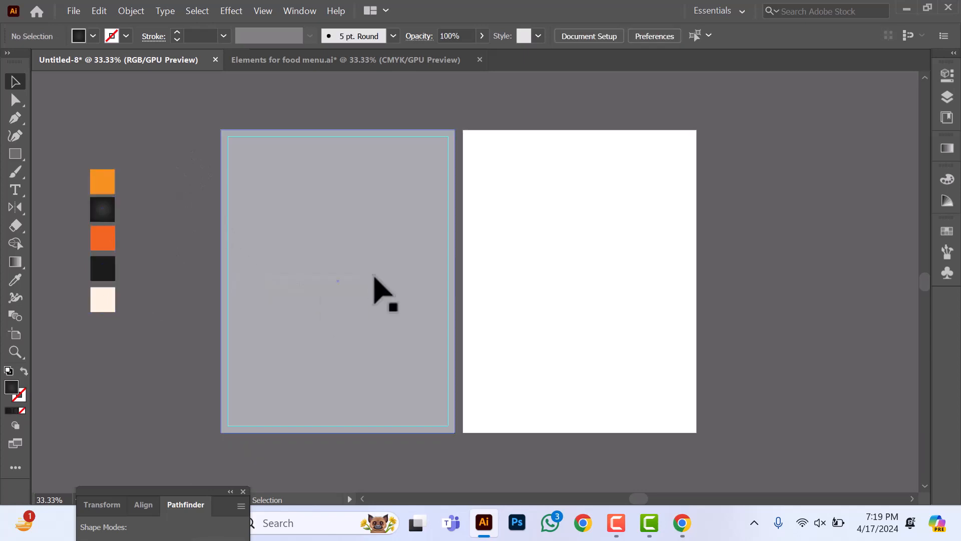
Step: Fill the first artboard's rectangle with the dark radial gradient sampled from the second swatch
{"action": "left_click", "coordinate": [377, 290]}
{"action": "key", "text": "i"}
{"action": "left_click", "coordinate": [102, 206]}
{"action": "left_click", "coordinate": [15, 82]}
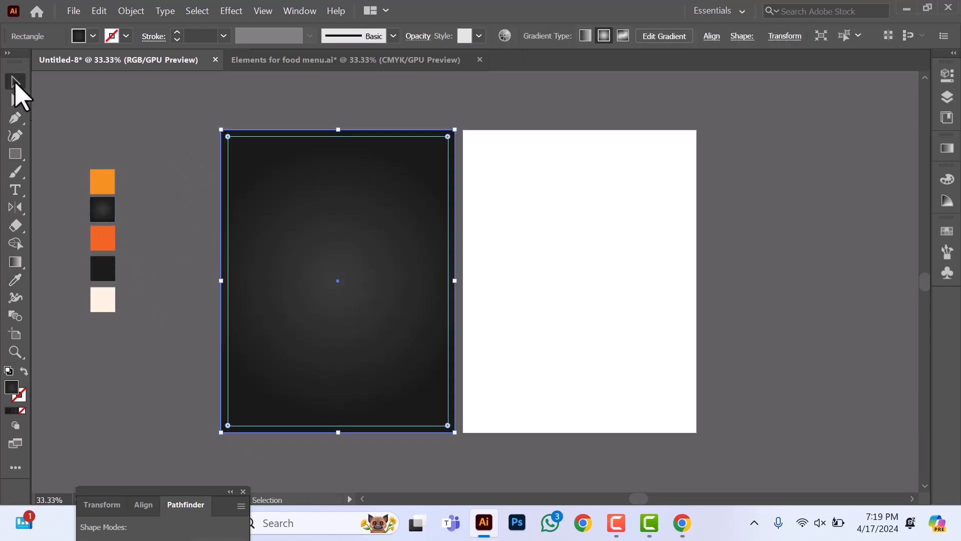
{"action": "left_click", "coordinate": [103, 124]}
Step: Shift the center of the background rectangle's radial gradient slightly downward and reduce its radius
{"action": "left_click", "coordinate": [337, 311]}
{"action": "key", "text": "g"}
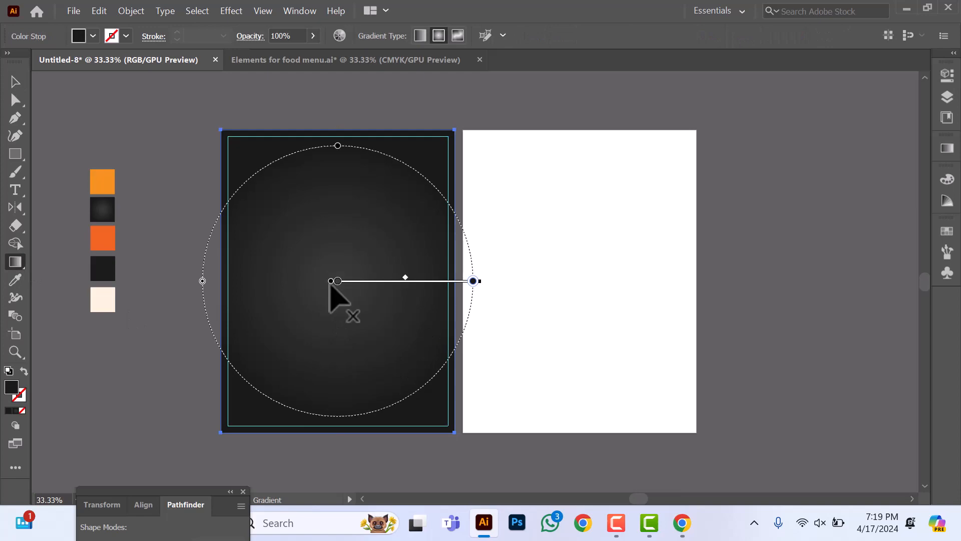
{"action": "left_click_drag", "start_coordinate": [325, 290], "coordinate": [324, 302]}
{"action": "left_click_drag", "start_coordinate": [473, 294], "coordinate": [442, 295]}
{"action": "left_click", "coordinate": [15, 81]}
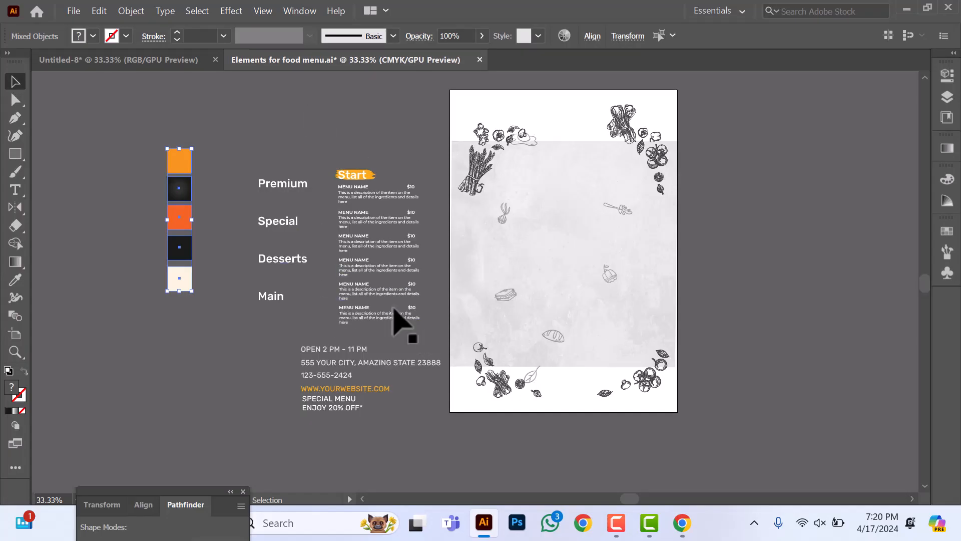
Step: Copy the grunge texture and vegetable illustrations from Elements for food menu.ai and paste them into Untitled-8
{"action": "left_click", "coordinate": [535, 190]}
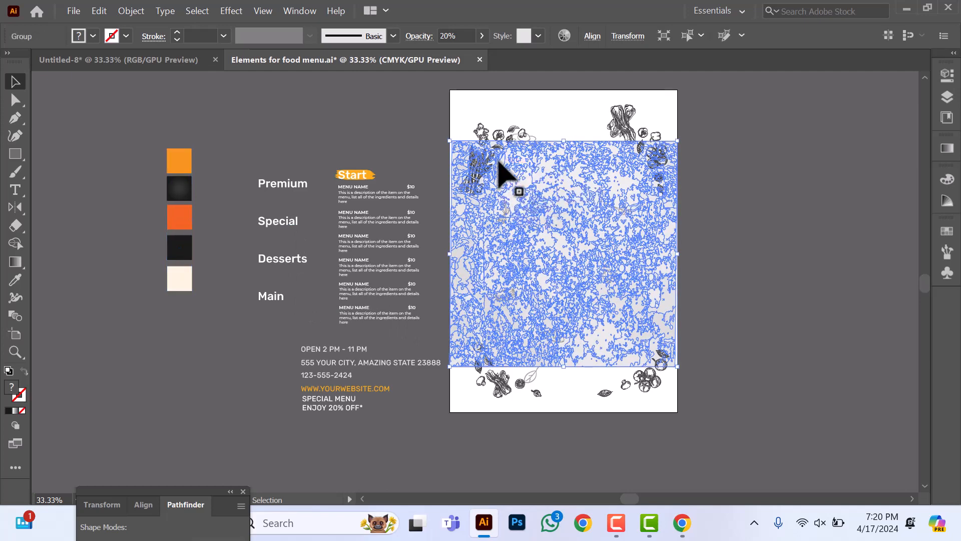
{"action": "left_click", "coordinate": [622, 122], "text": "shift"}
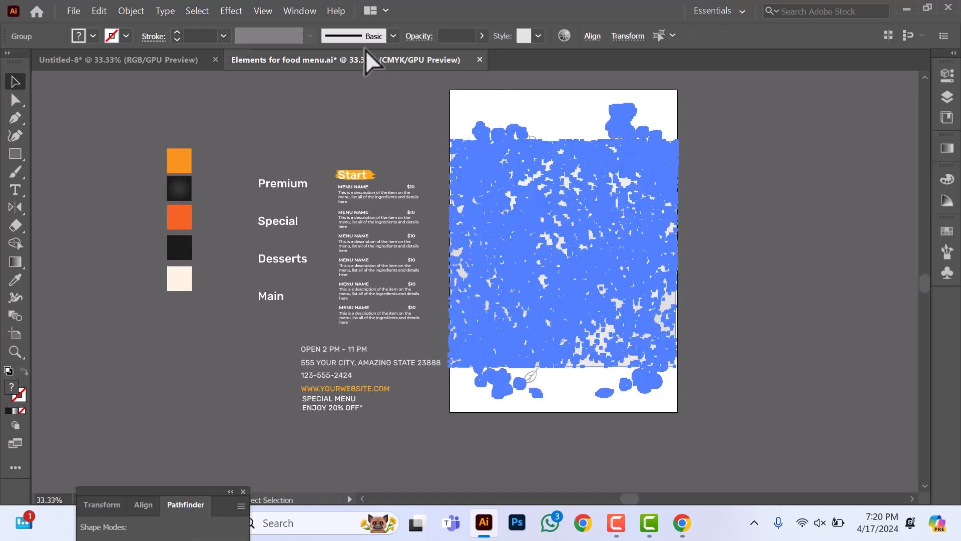
{"action": "left_click", "coordinate": [117, 60]}
{"action": "key", "text": "ctrl+v"}
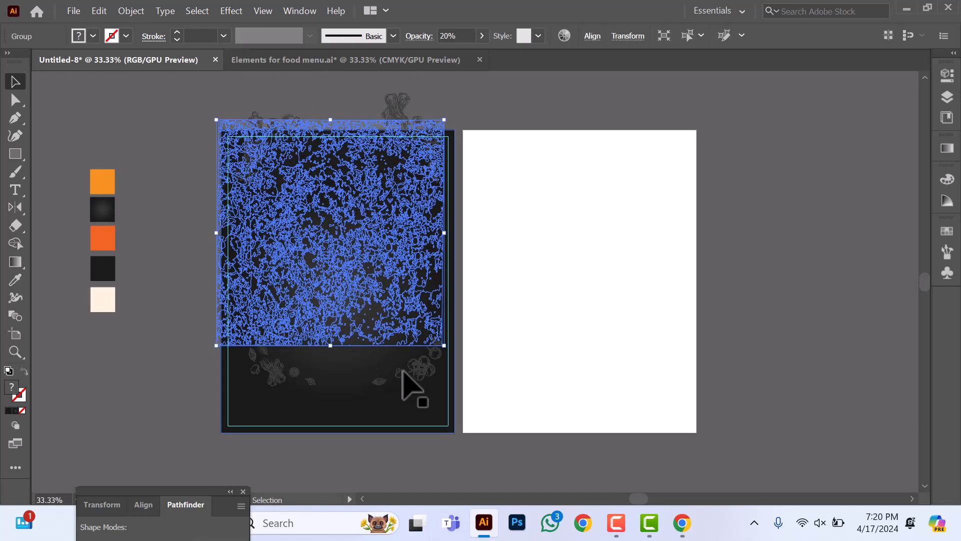
Step: Move the vegetable illustrations down inside the first artboard and enlarge the grunge texture to cover the whole artboard
{"action": "left_click", "coordinate": [421, 388]}
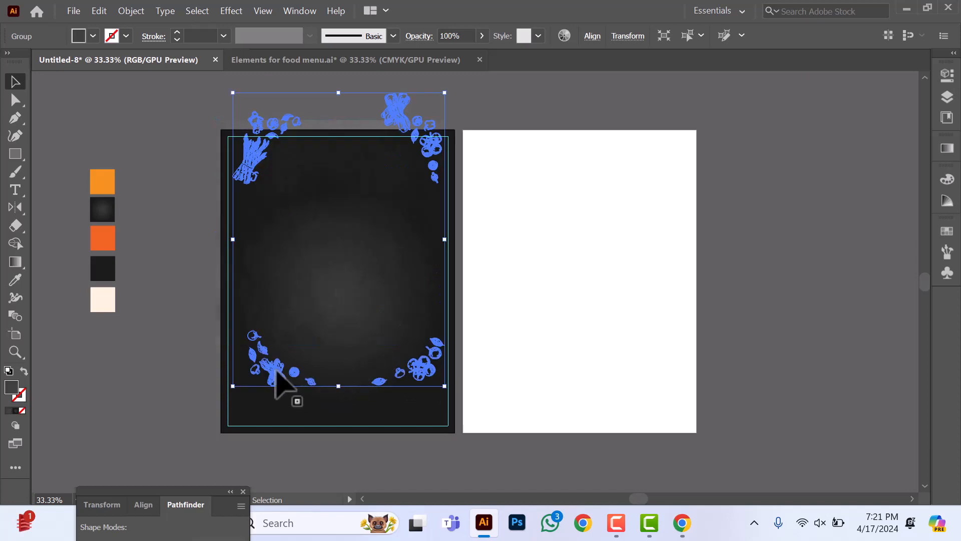
{"action": "left_click_drag", "start_coordinate": [269, 375], "coordinate": [285, 440]}
{"action": "left_click", "coordinate": [394, 130]}
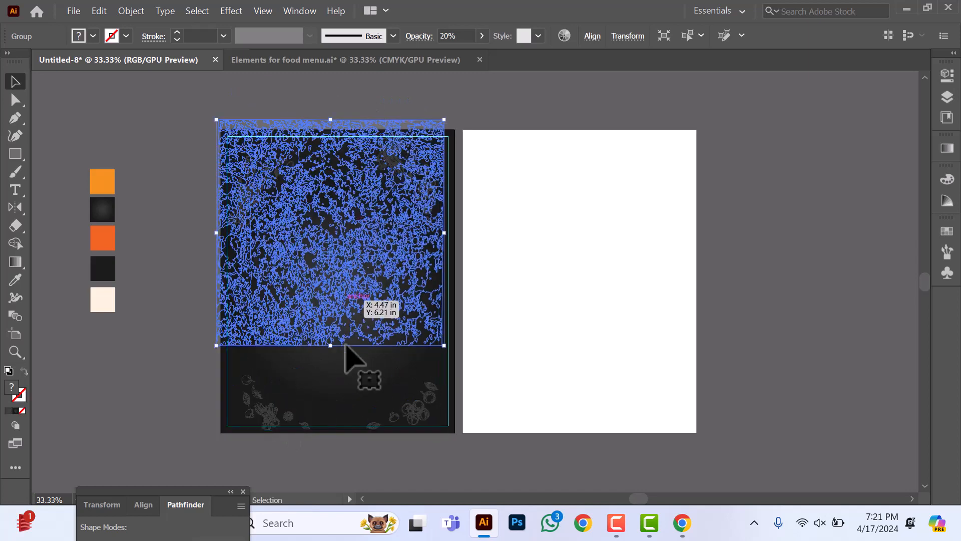
{"action": "left_click_drag", "start_coordinate": [333, 348], "coordinate": [337, 416]}
Step: Set the opacity of the vegetable illustration group on the first artboard to 100%
{"action": "left_click", "coordinate": [398, 90]}
{"action": "left_click", "coordinate": [400, 158]}
{"action": "left_click", "coordinate": [481, 36]}
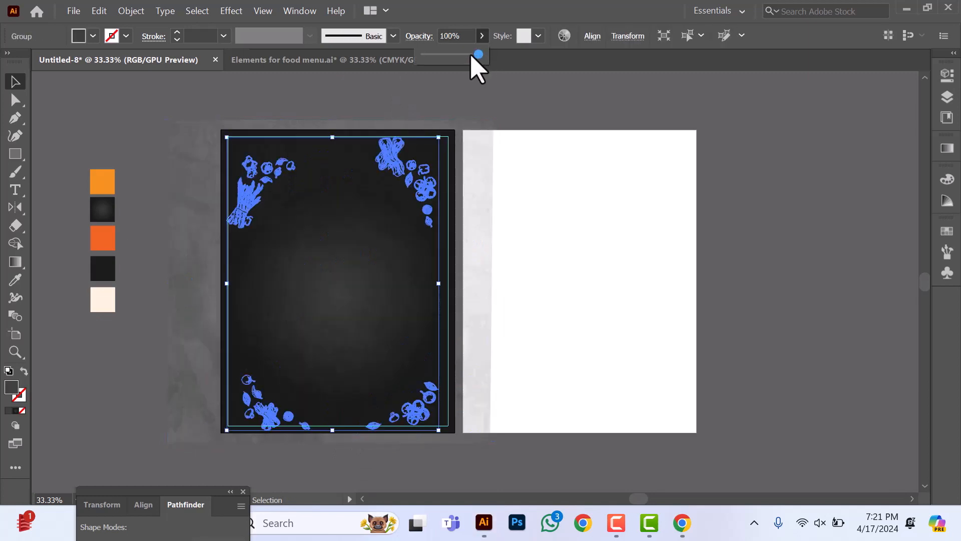
{"action": "left_click", "coordinate": [361, 95]}
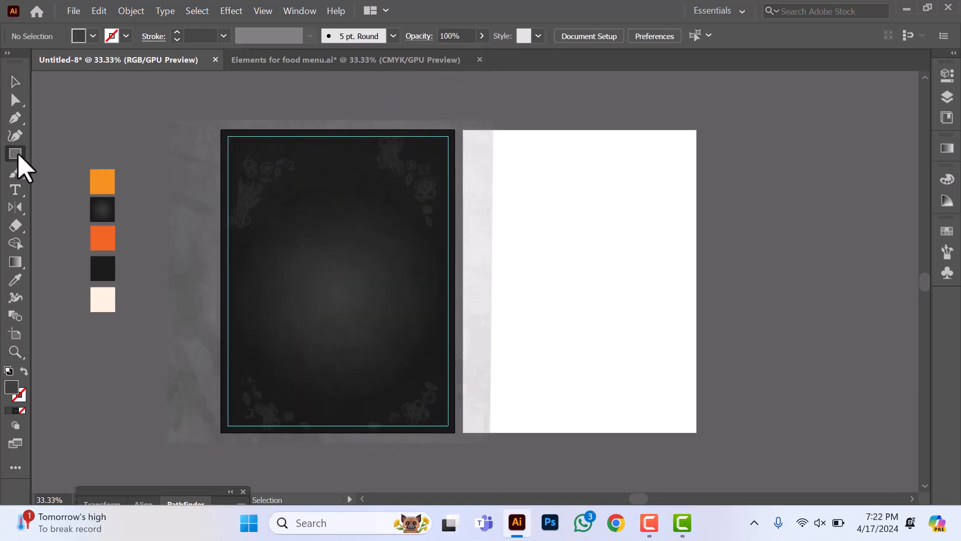
Step: Draw another 8.5 x 11 in rectangle and align it horizontally and vertically to the second artboard
{"action": "left_click", "coordinate": [371, 259]}
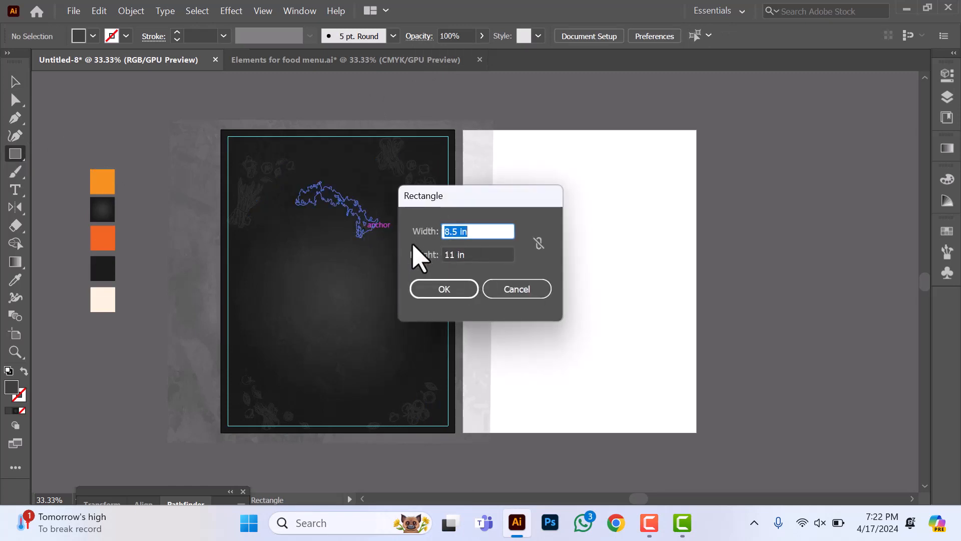
{"action": "left_click", "coordinate": [471, 289]}
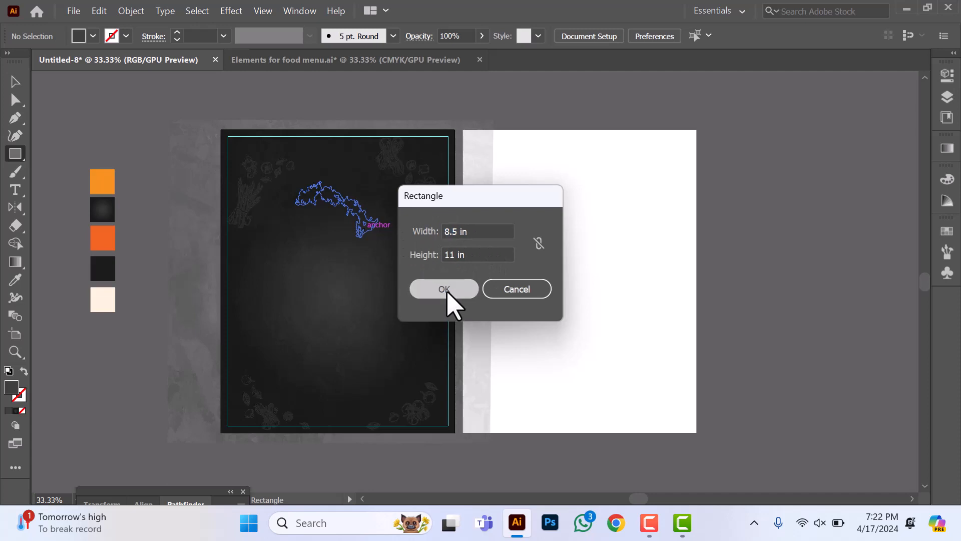
{"action": "left_click", "coordinate": [14, 82]}
{"action": "left_click", "coordinate": [592, 36]}
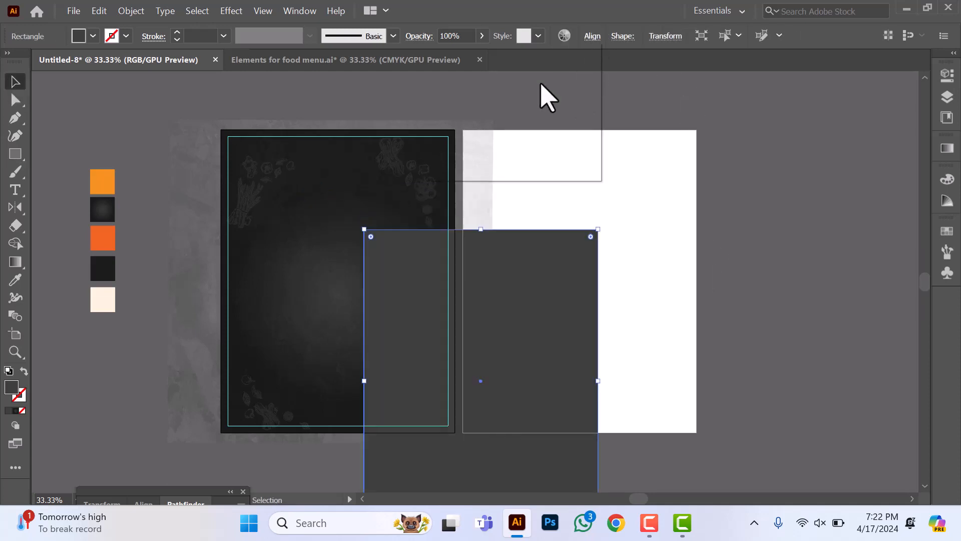
{"action": "left_click", "coordinate": [468, 79]}
{"action": "left_click", "coordinate": [560, 78]}
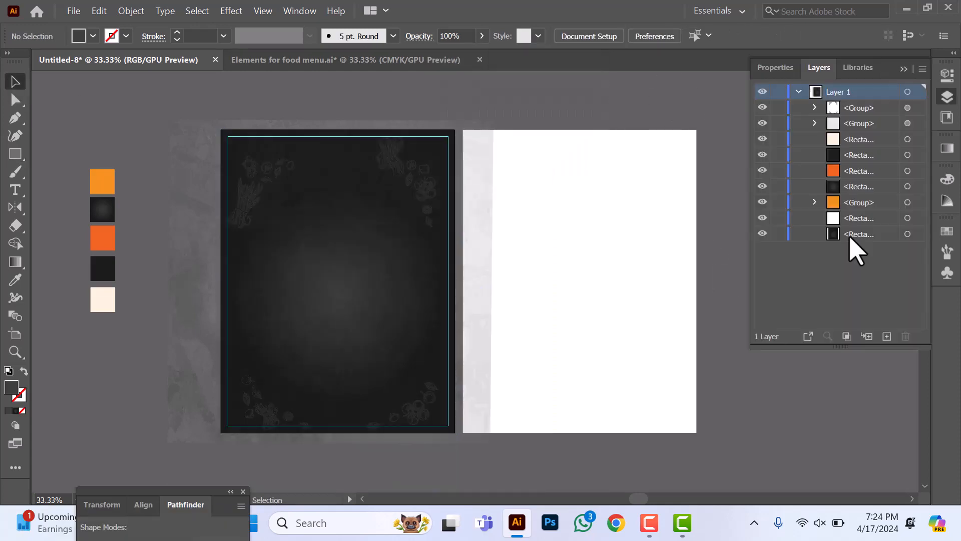
Step: Move the dark gradient rectangle to the top of Layer 1's stacking order and select it on the artboard
{"action": "left_click", "coordinate": [857, 234]}
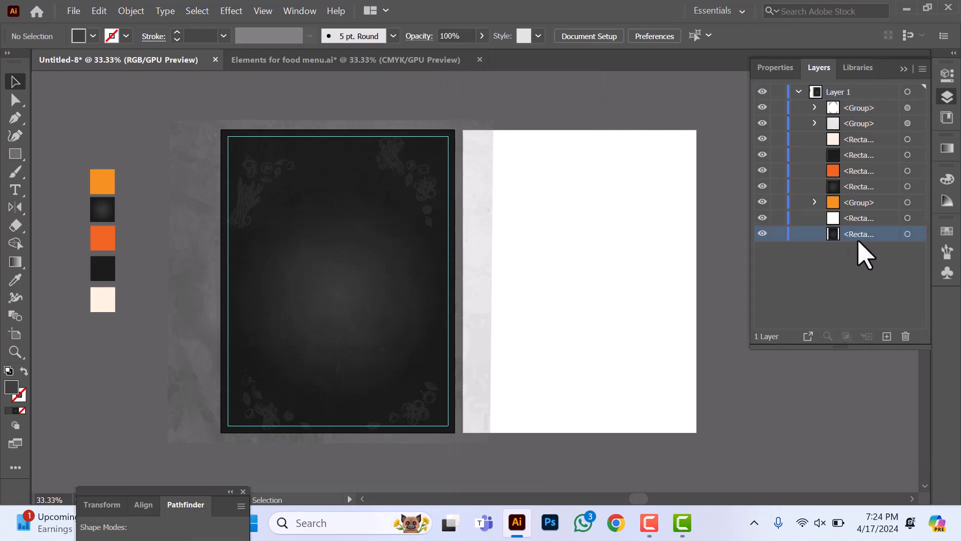
{"action": "left_click_drag", "start_coordinate": [859, 237], "coordinate": [843, 103]}
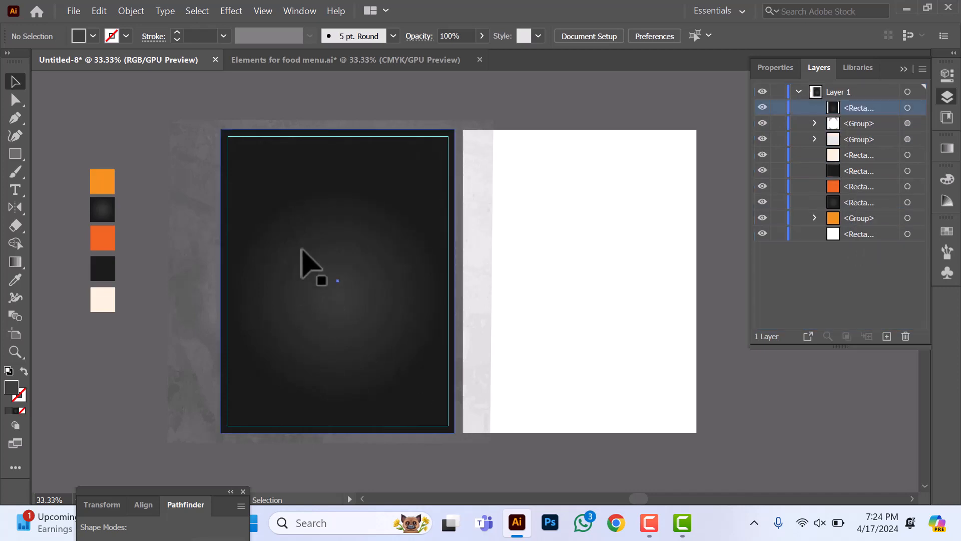
{"action": "left_click", "coordinate": [315, 254]}
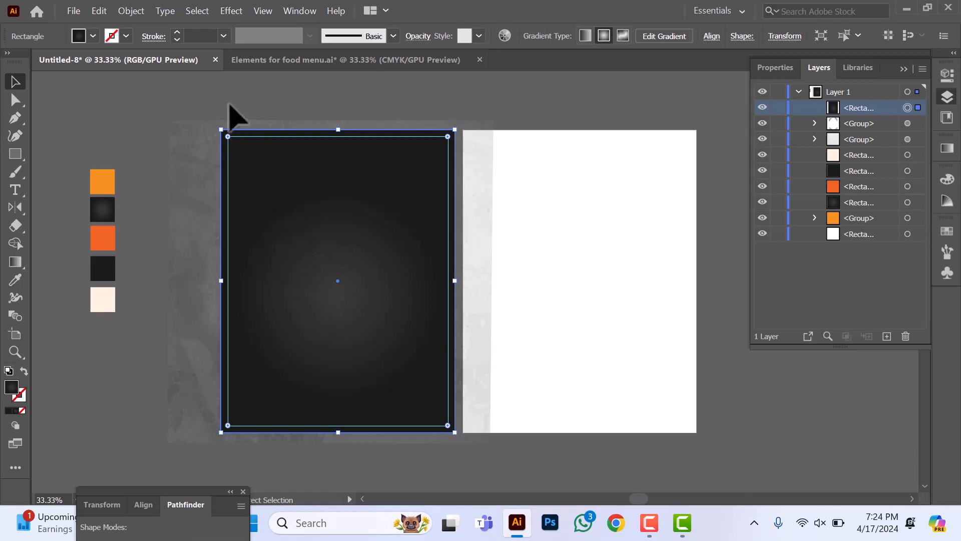
Step: Clip the texture and vegetable illustrations to the dark gradient rectangle on the first artboard with a clipping mask
{"action": "left_click_drag", "start_coordinate": [197, 95], "coordinate": [415, 421]}
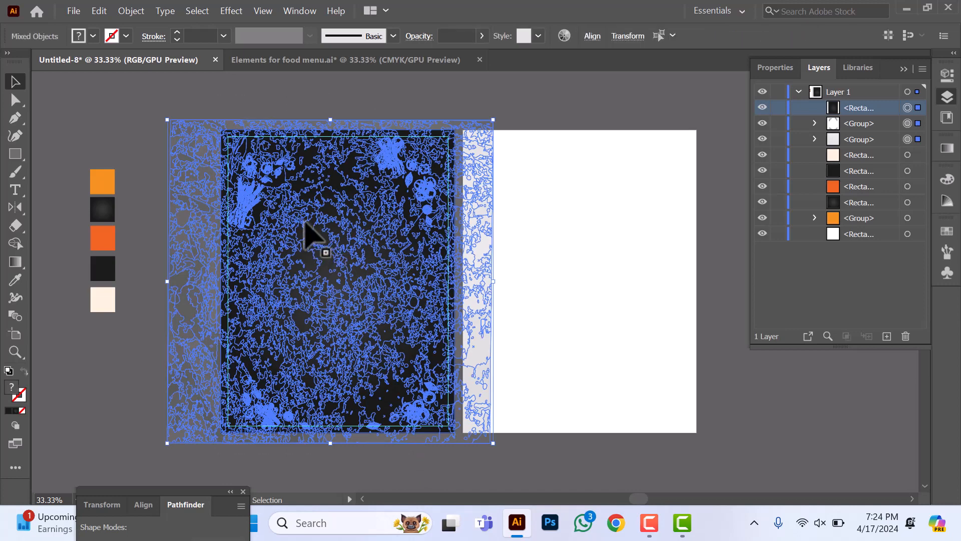
{"action": "right_click", "coordinate": [306, 224]}
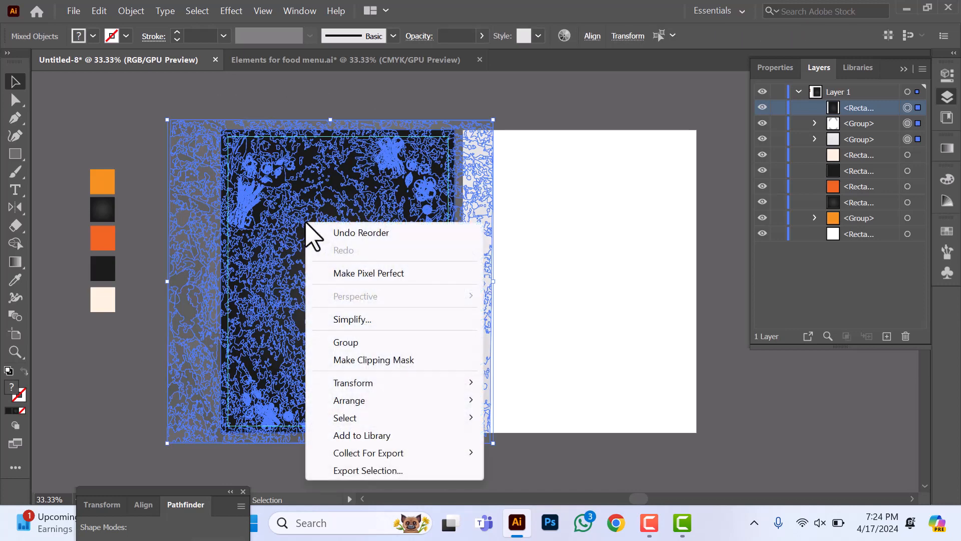
{"action": "left_click", "coordinate": [379, 361]}
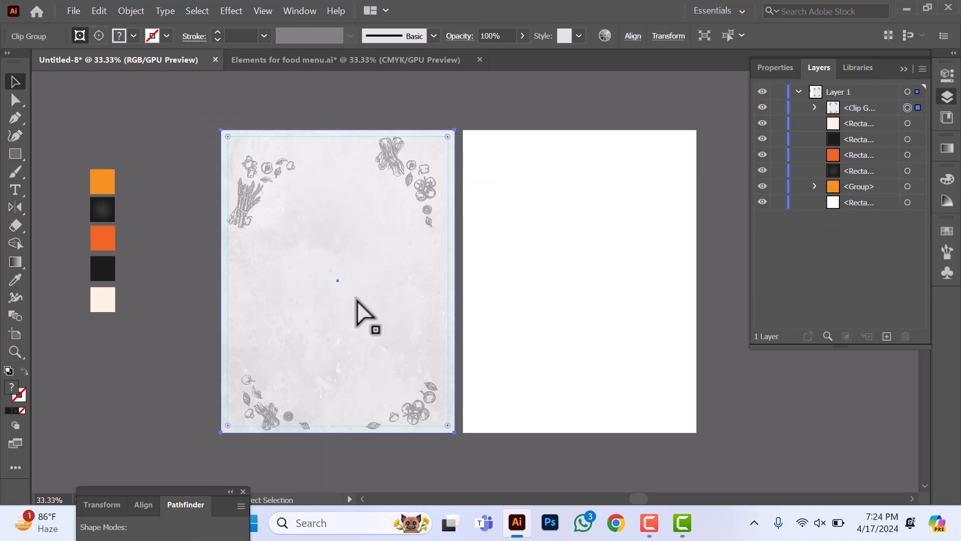
Step: Paste a copy of the dark gradient rectangle in place and send it to the back, behind the clipped artwork
{"action": "key", "text": "ctrl+f"}
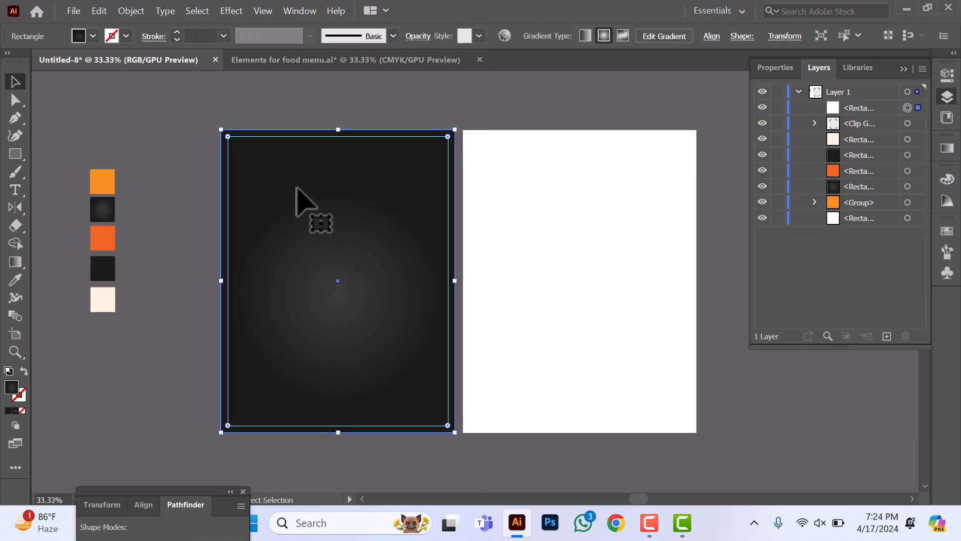
{"action": "right_click", "coordinate": [290, 200]}
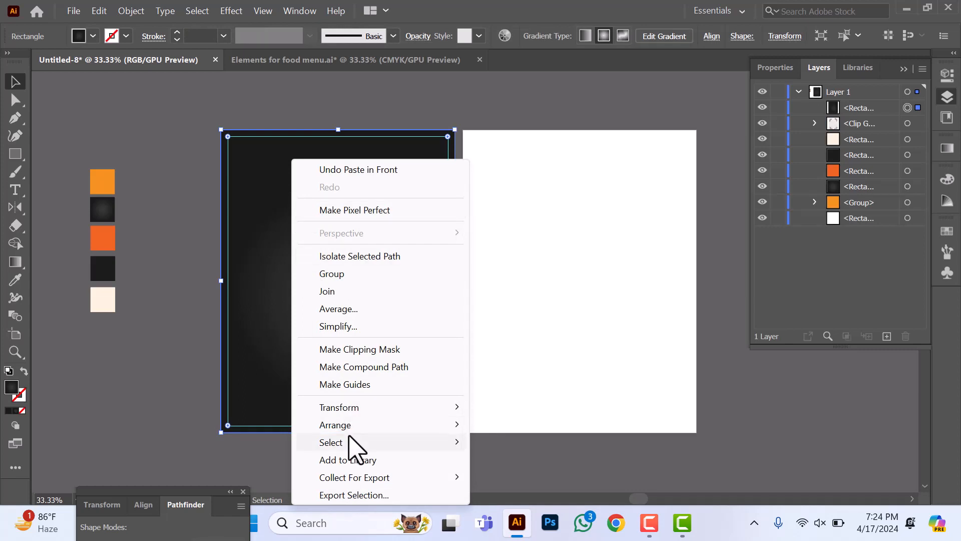
{"action": "mouse_move", "coordinate": [354, 423]}
{"action": "left_click", "coordinate": [520, 477]}
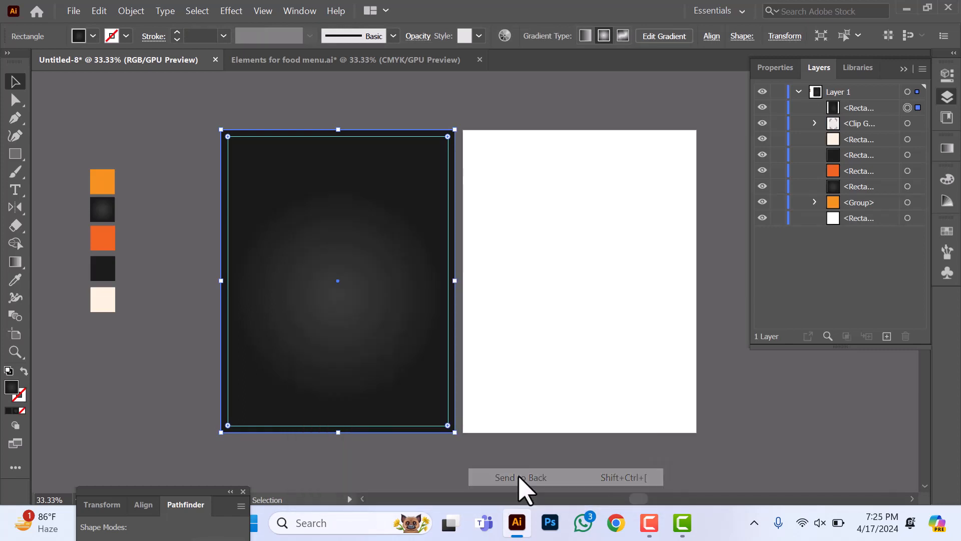
{"action": "left_click", "coordinate": [904, 68]}
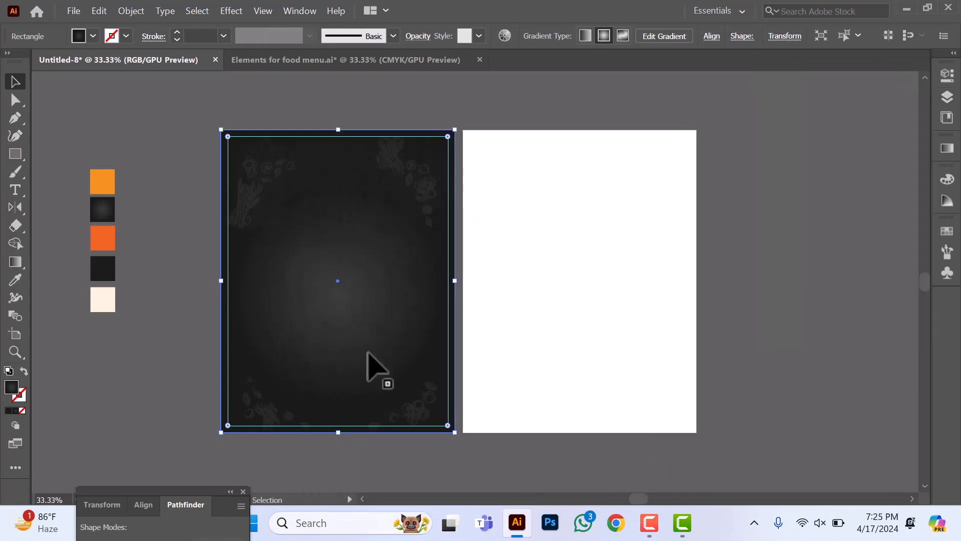
Step: Group the gradient background with the clipped artwork and duplicate the group onto the second artboard
{"action": "left_click_drag", "start_coordinate": [195, 109], "coordinate": [431, 404]}
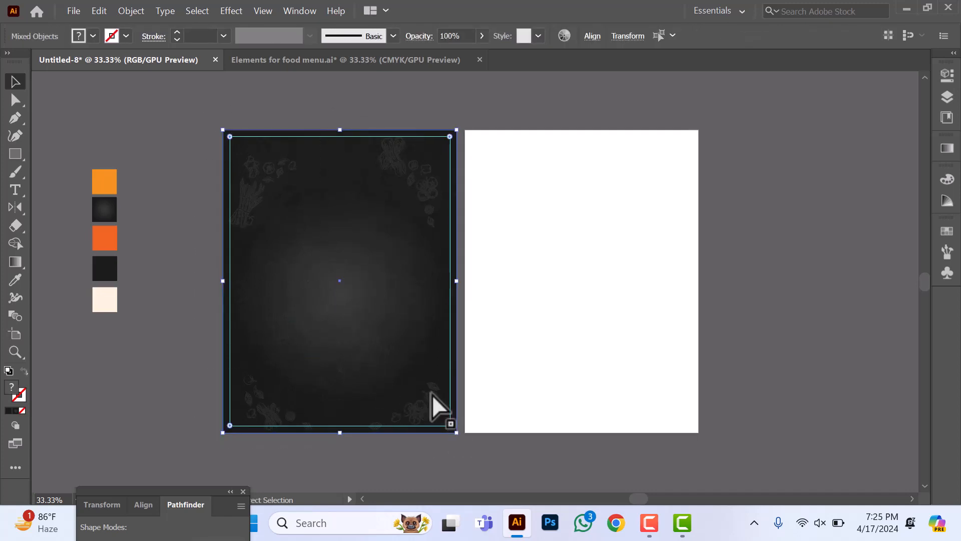
{"action": "key", "text": "ctrl+g"}
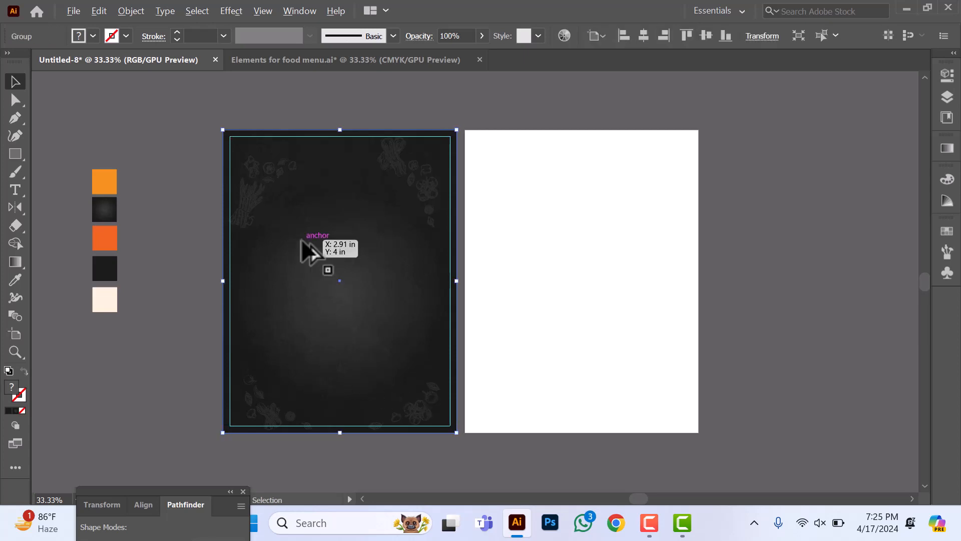
{"action": "left_click_drag", "start_coordinate": [358, 253], "coordinate": [544, 239]}
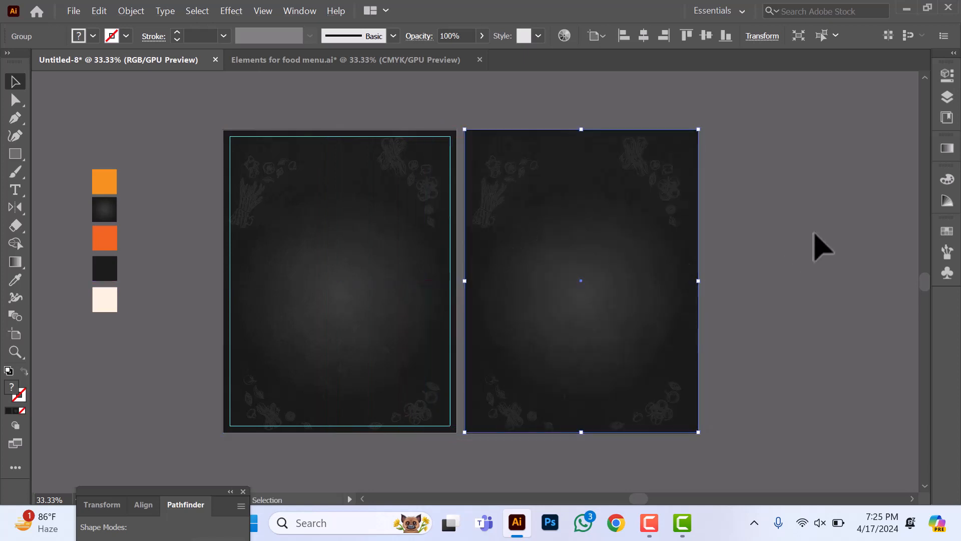
Step: Reflect the background group on the second artboard across the horizontal axis
{"action": "right_click", "coordinate": [507, 191]}
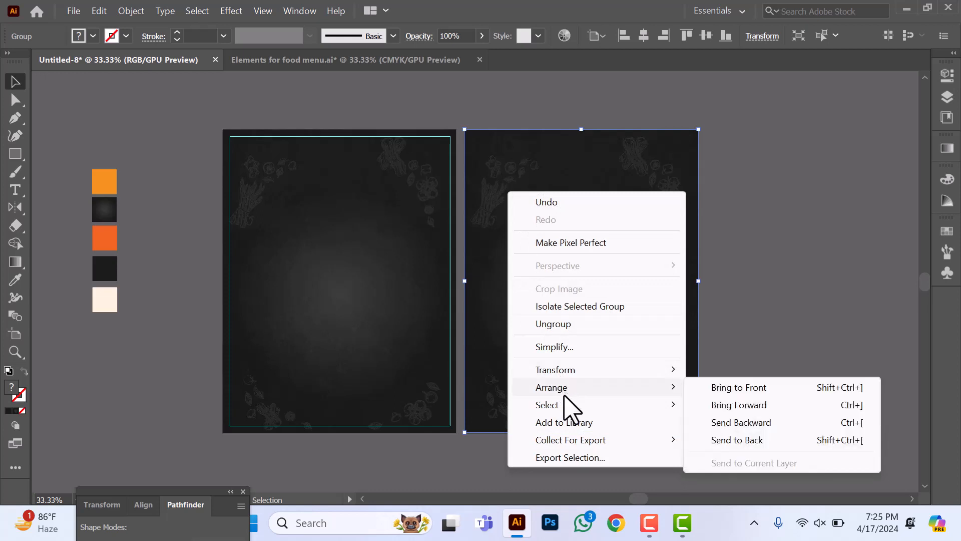
{"action": "mouse_move", "coordinate": [570, 373]}
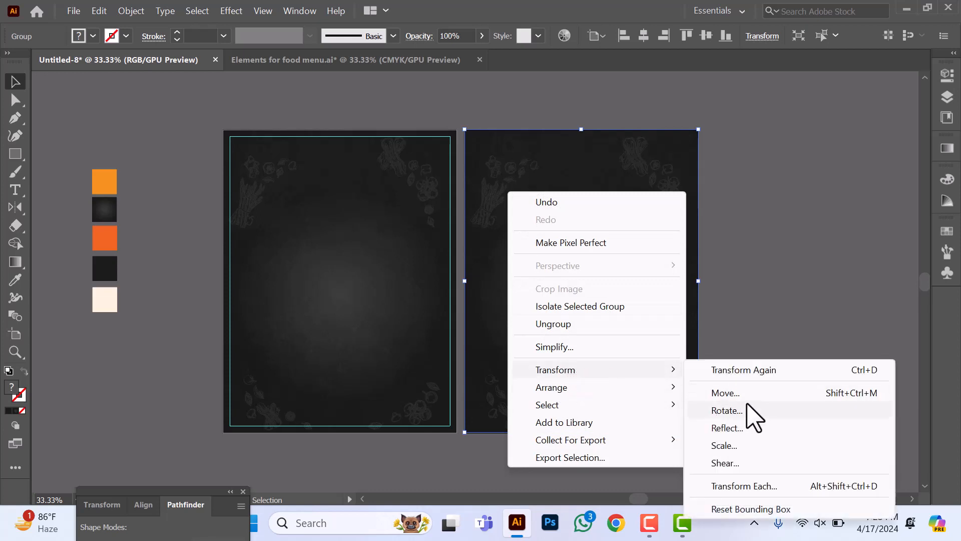
{"action": "left_click", "coordinate": [731, 428]}
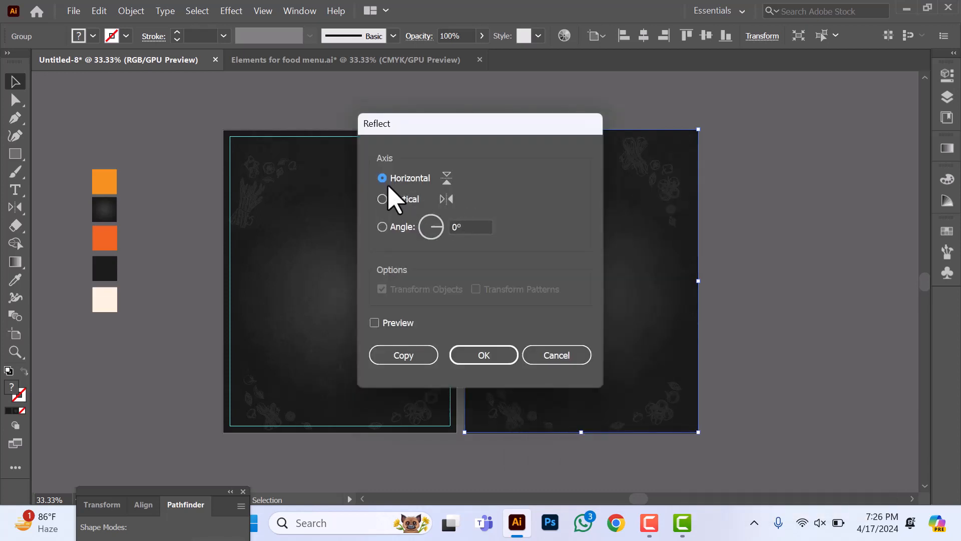
{"action": "left_click", "coordinate": [493, 356]}
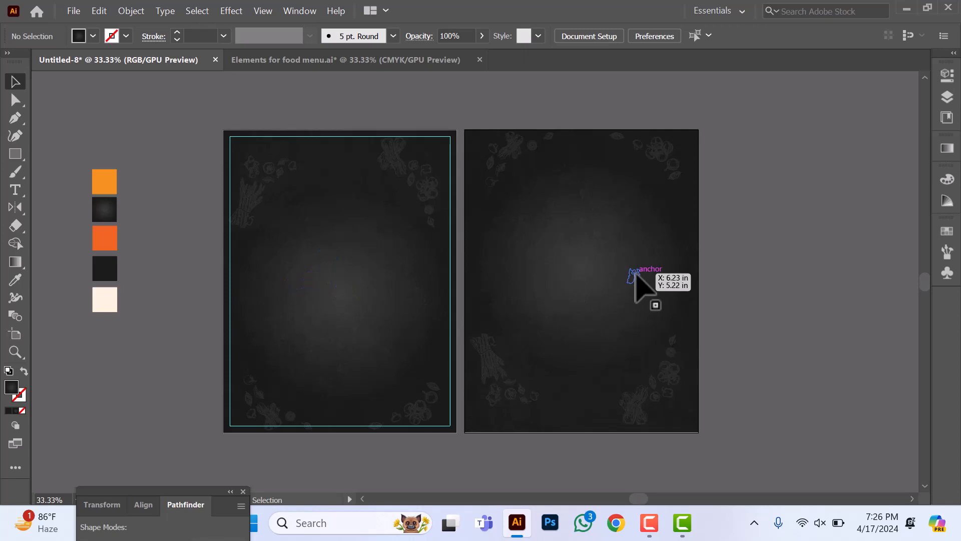
Step: Add the text "The Food Restaurant" near the top of the first artboard and scale it up
{"action": "scroll", "coordinate": [339, 223], "scroll_direction": "up", "scroll_amount": 1}
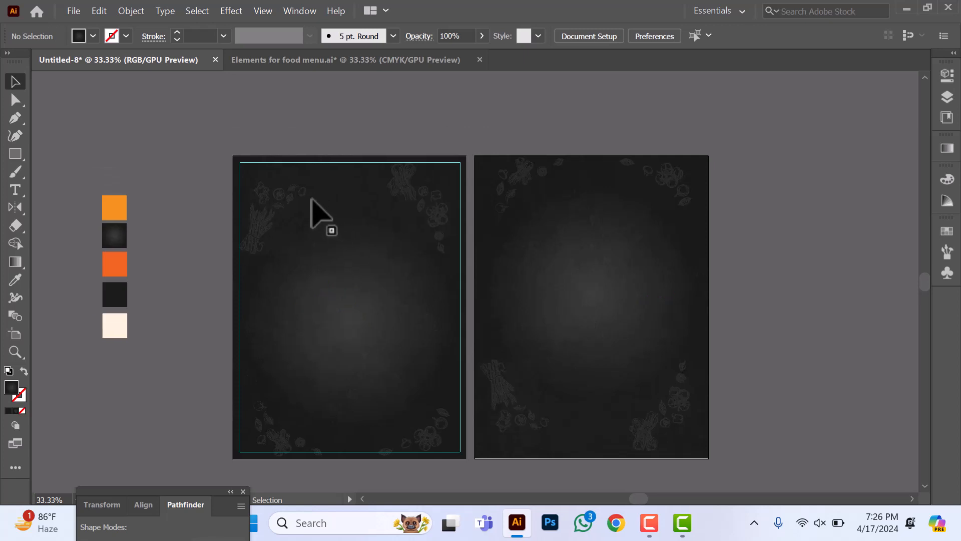
{"action": "scroll", "coordinate": [303, 197], "scroll_direction": "up", "scroll_amount": 3}
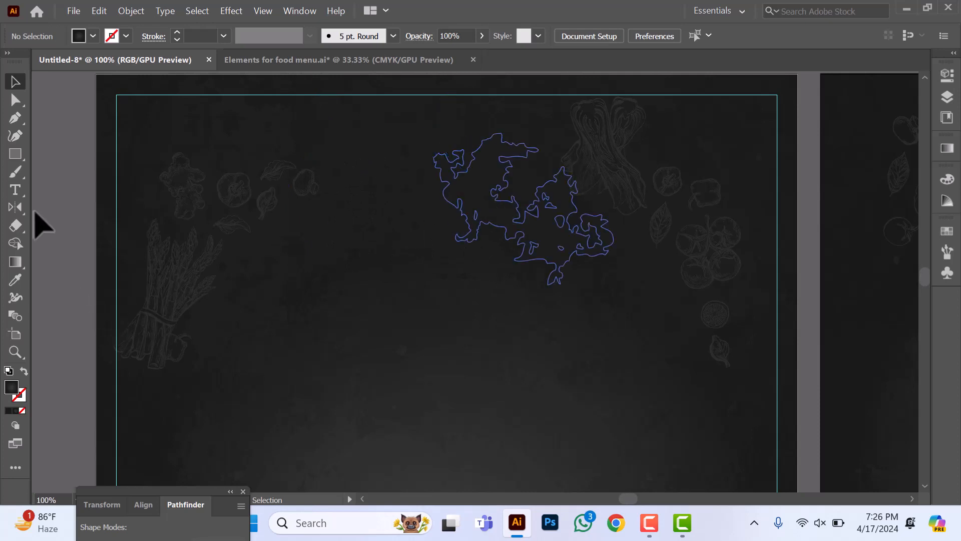
{"action": "left_click", "coordinate": [16, 190]}
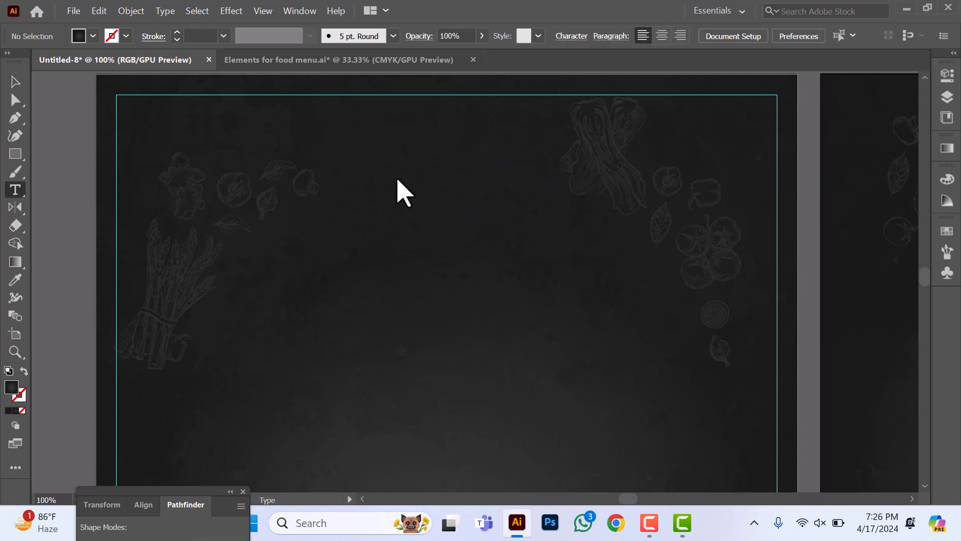
{"action": "left_click", "coordinate": [378, 150]}
{"action": "type", "text": "The Food "}
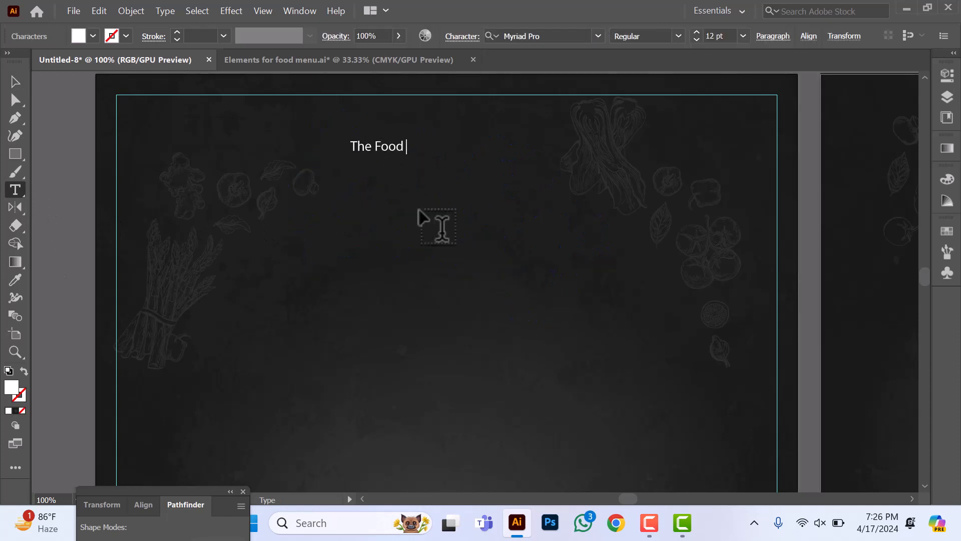
{"action": "type", "text": "Restaurant"}
{"action": "left_click", "coordinate": [14, 81]}
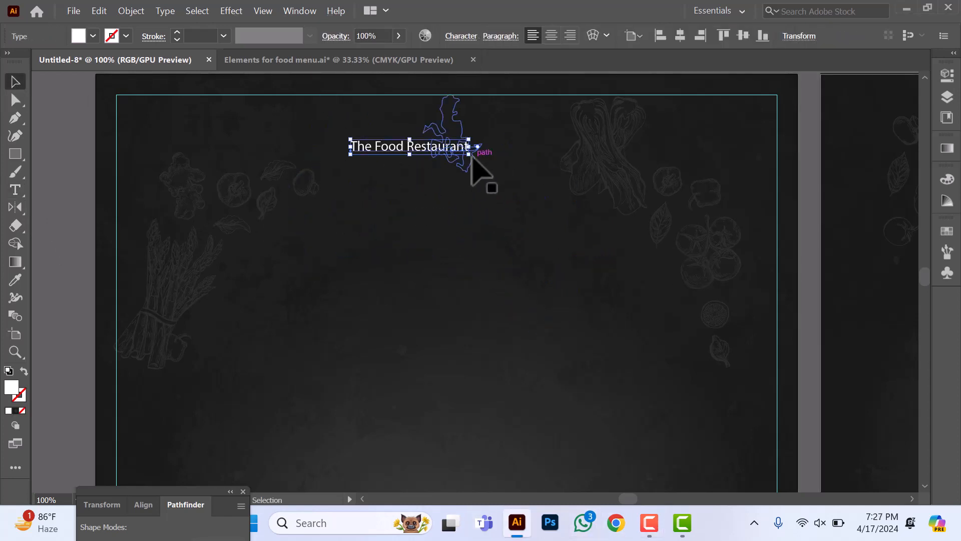
{"action": "left_click_drag", "start_coordinate": [470, 155], "coordinate": [525, 182]}
{"action": "scroll", "coordinate": [424, 237], "scroll_direction": "down", "scroll_amount": 1}
{"action": "left_click", "coordinate": [82, 246]}
{"action": "left_click", "coordinate": [417, 120]}
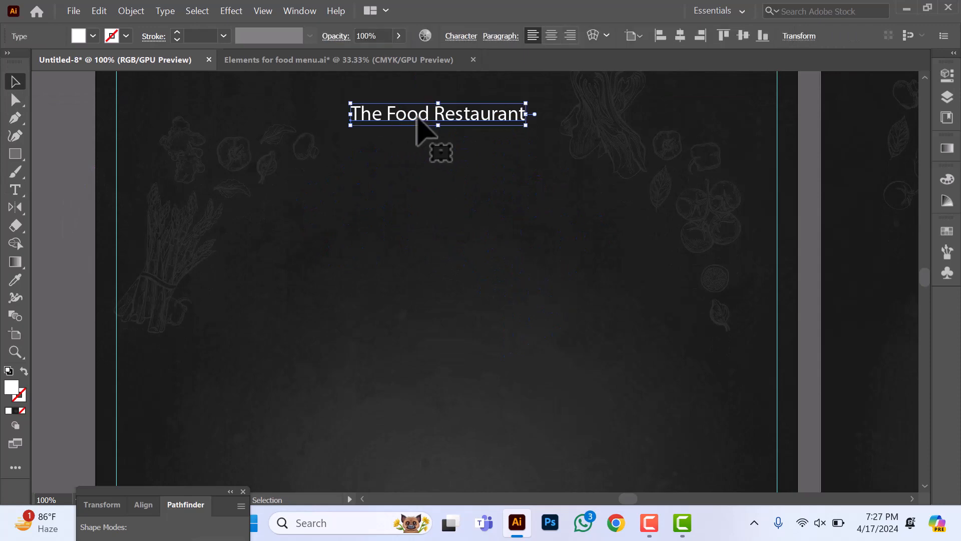
Step: Duplicate the restaurant name just below itself and change the copy's text to "MENU"
{"action": "left_click_drag", "start_coordinate": [417, 119], "coordinate": [421, 147], "text": "alt"}
{"action": "triple_click", "coordinate": [422, 146]}
{"action": "type", "text": "MENU"}
{"action": "left_click", "coordinate": [14, 82]}
Step: Set the MENU text in a bold condensed font and enlarge it below the restaurant name
{"action": "left_click", "coordinate": [438, 115]}
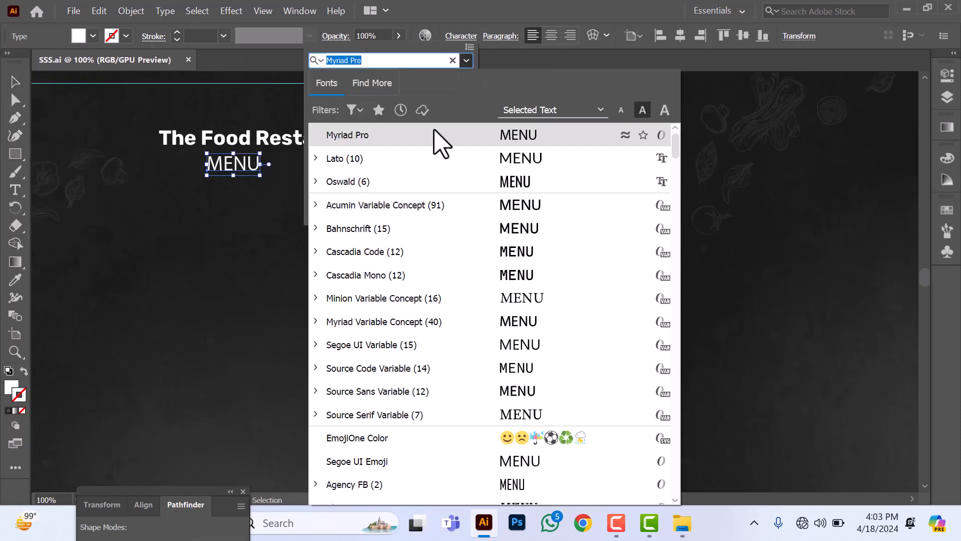
{"action": "type", "text": "an"}
{"action": "left_click", "coordinate": [443, 303]}
{"action": "left_click_drag", "start_coordinate": [249, 178], "coordinate": [365, 270]}
{"action": "left_click_drag", "start_coordinate": [207, 246], "coordinate": [146, 278]}
{"action": "scroll", "coordinate": [74, 165], "scroll_direction": "up", "scroll_amount": 2}
{"action": "left_click", "coordinate": [518, 108]}
{"action": "left_click", "coordinate": [473, 37]}
{"action": "left_click", "coordinate": [472, 36]}
{"action": "left_click", "coordinate": [472, 37]}
{"action": "left_click", "coordinate": [379, 106]}
{"action": "left_click", "coordinate": [399, 240]}
Step: Fit the restaurant name and MENU to about the same width and stack them as a heading atop the first artboard
{"action": "left_click_drag", "start_coordinate": [476, 128], "coordinate": [486, 147]}
{"action": "left_click_drag", "start_coordinate": [543, 118], "coordinate": [644, 107]}
{"action": "scroll", "coordinate": [331, 239], "scroll_direction": "down", "scroll_amount": 2}
{"action": "left_click_drag", "start_coordinate": [448, 162], "coordinate": [424, 210]}
{"action": "left_click", "coordinate": [440, 160]}
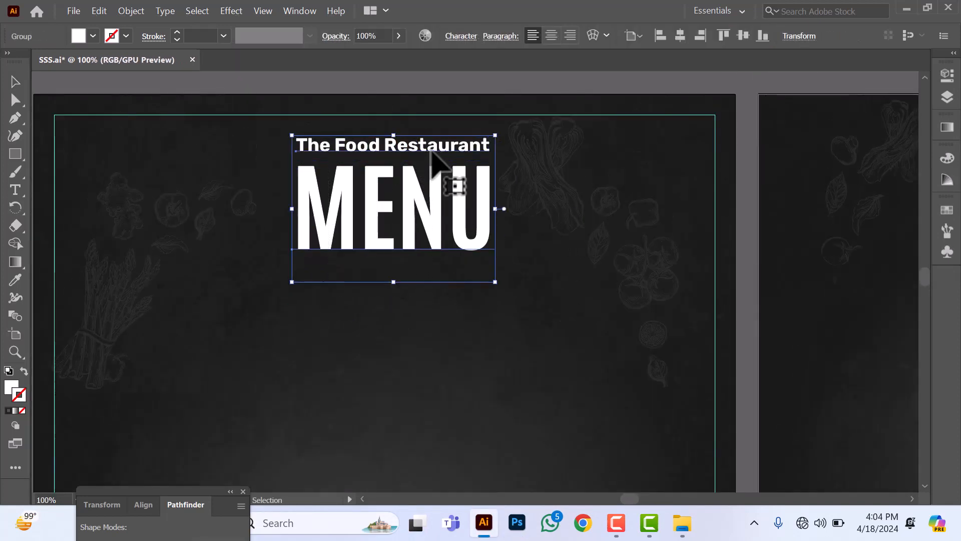
{"action": "left_click", "coordinate": [496, 365]}
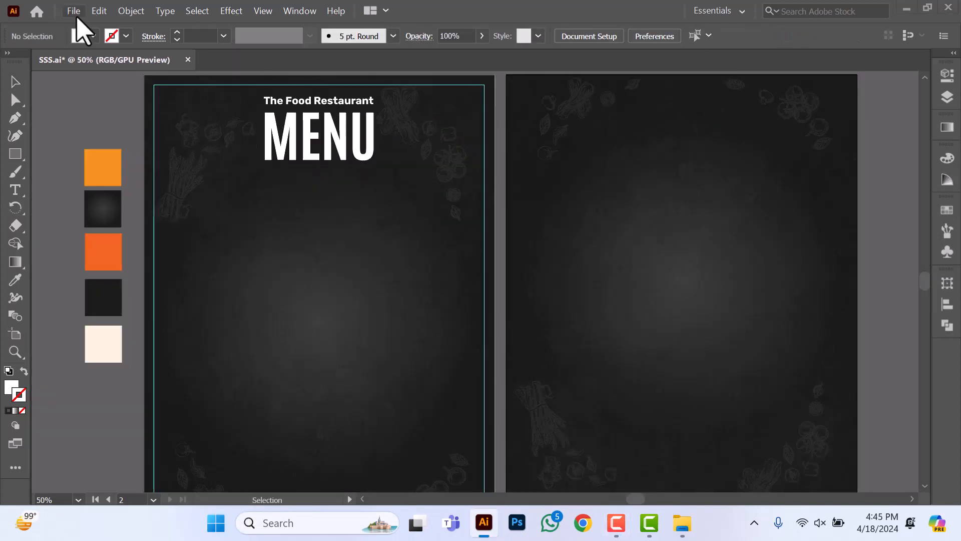
Step: Place the linked burger image pngwing.com (6) from the food menu folder below the MENU heading on the first artboard
{"action": "left_click", "coordinate": [74, 10]}
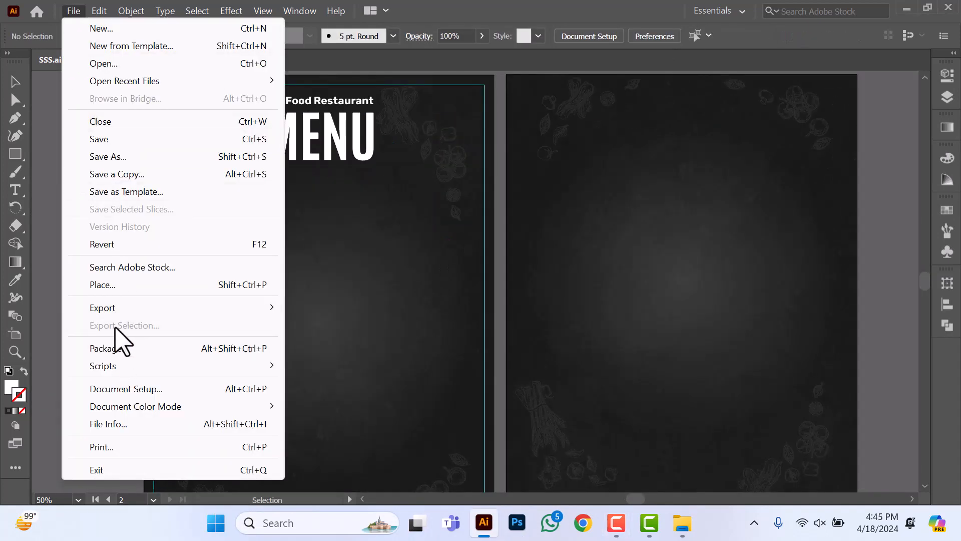
{"action": "left_click", "coordinate": [115, 287]}
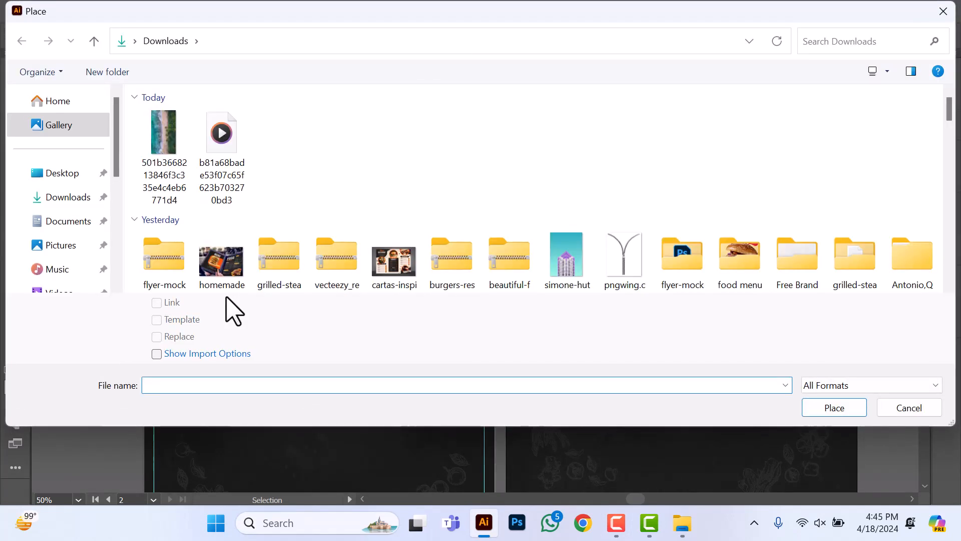
{"action": "double_click", "coordinate": [740, 247]}
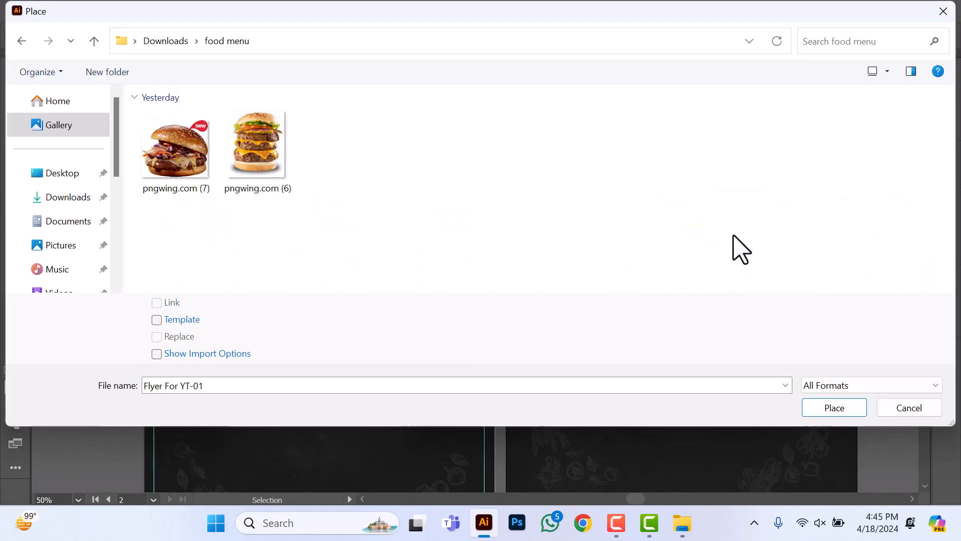
{"action": "left_click", "coordinate": [266, 170]}
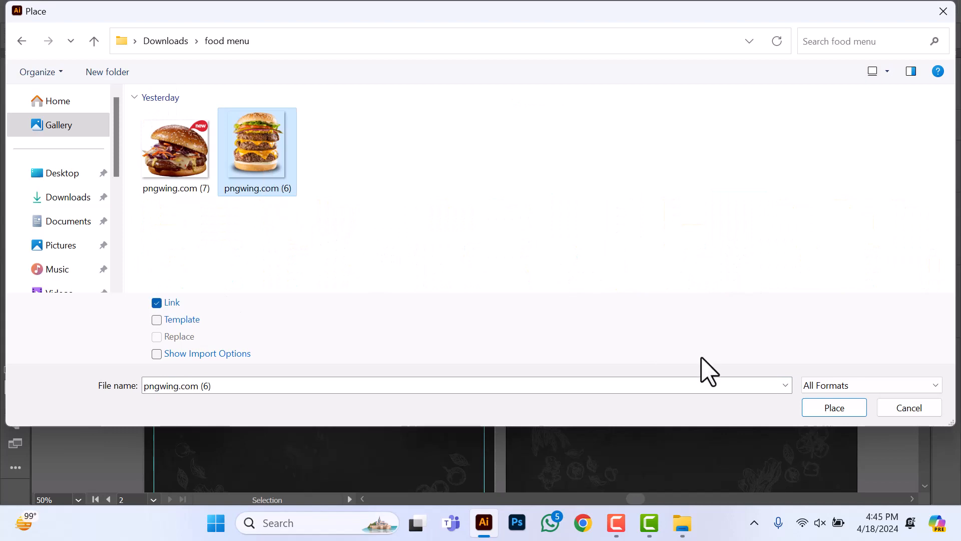
{"action": "left_click", "coordinate": [834, 408]}
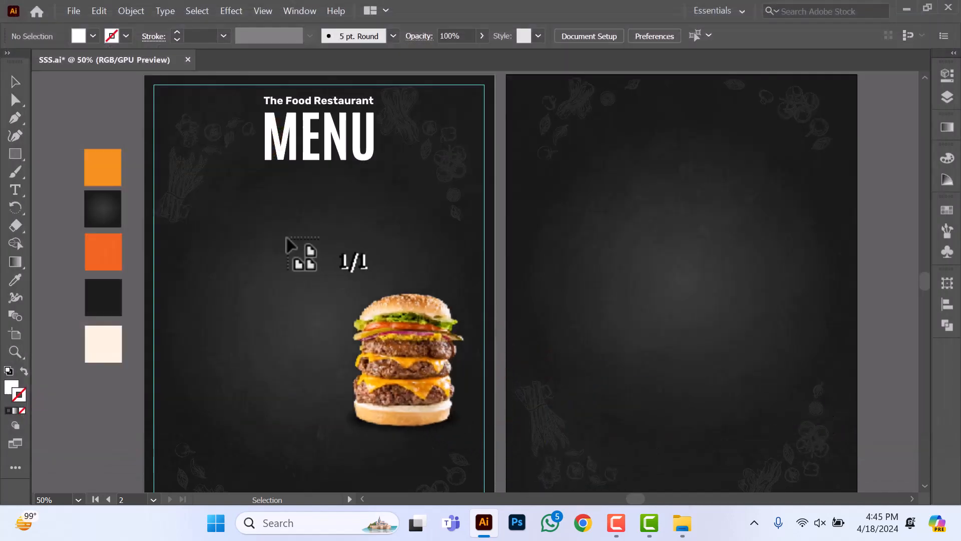
{"action": "left_click_drag", "start_coordinate": [224, 204], "coordinate": [439, 488]}
{"action": "scroll", "coordinate": [370, 414], "scroll_direction": "down", "scroll_amount": 1}
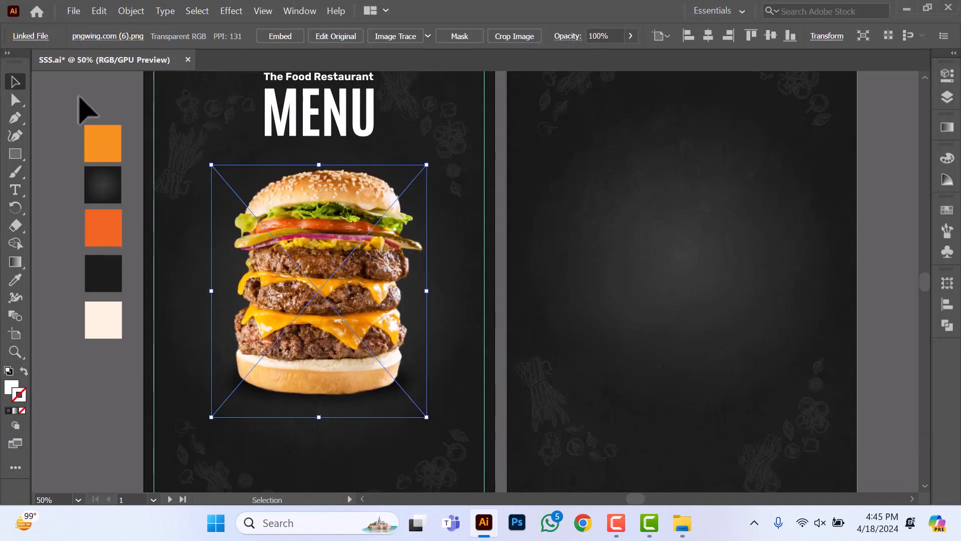
{"action": "left_click", "coordinate": [80, 96]}
Step: Draw a rectangle over the burger reaching the first artboard's right edge and arrange the burger image in front of it
{"action": "scroll", "coordinate": [478, 368], "scroll_direction": "up", "scroll_amount": 1}
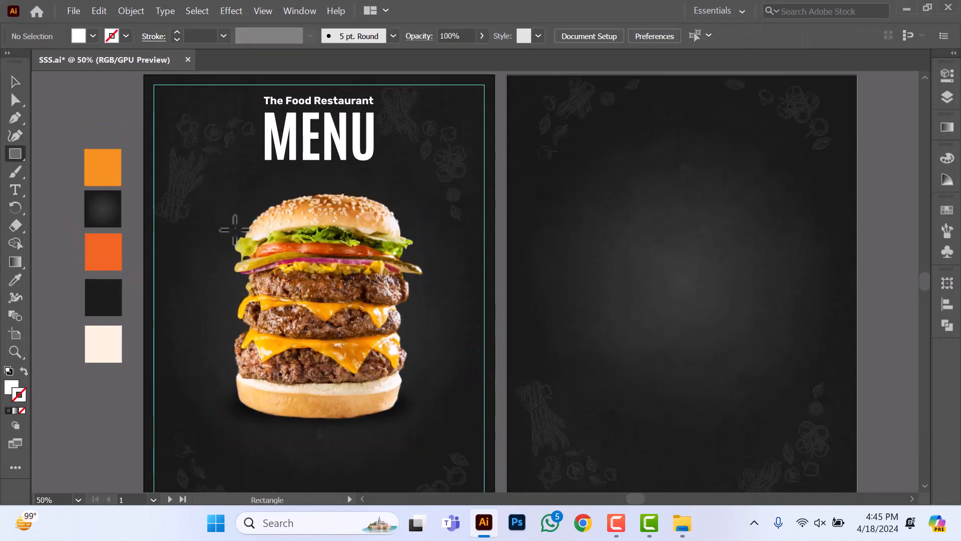
{"action": "left_click_drag", "start_coordinate": [226, 216], "coordinate": [494, 421]}
{"action": "left_click_drag", "start_coordinate": [362, 420], "coordinate": [361, 428]}
{"action": "left_click", "coordinate": [15, 81]}
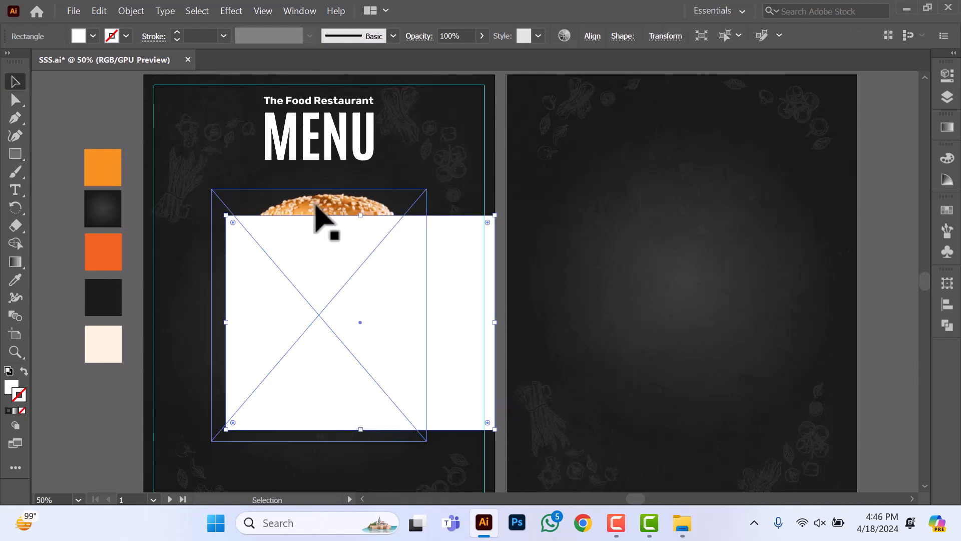
{"action": "right_click", "coordinate": [315, 204]}
{"action": "mouse_move", "coordinate": [380, 339]}
{"action": "left_click", "coordinate": [493, 337]}
Step: Fill the rectangle behind the burger with the red-orange palette swatch using the Eyedropper
{"action": "left_click", "coordinate": [463, 330]}
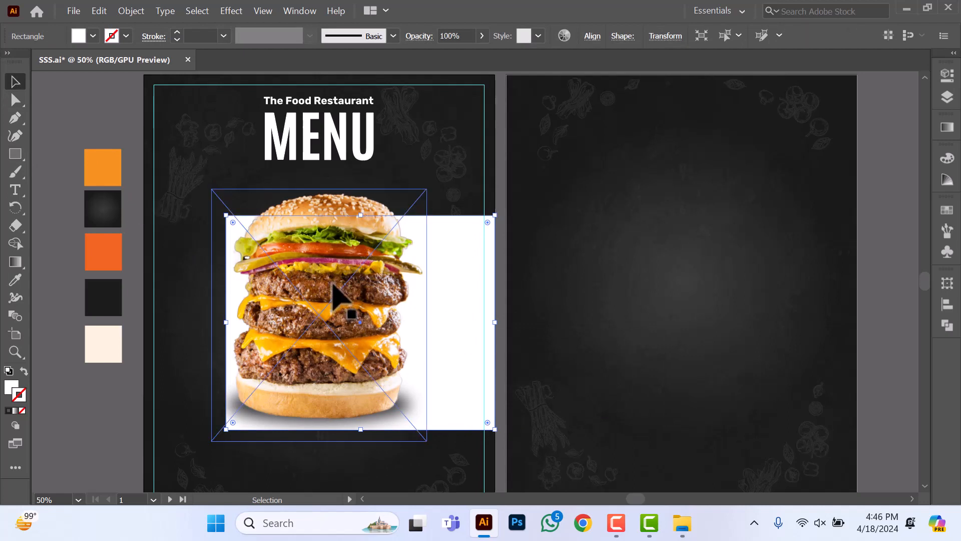
{"action": "left_click", "coordinate": [351, 306]}
{"action": "left_click", "coordinate": [463, 328]}
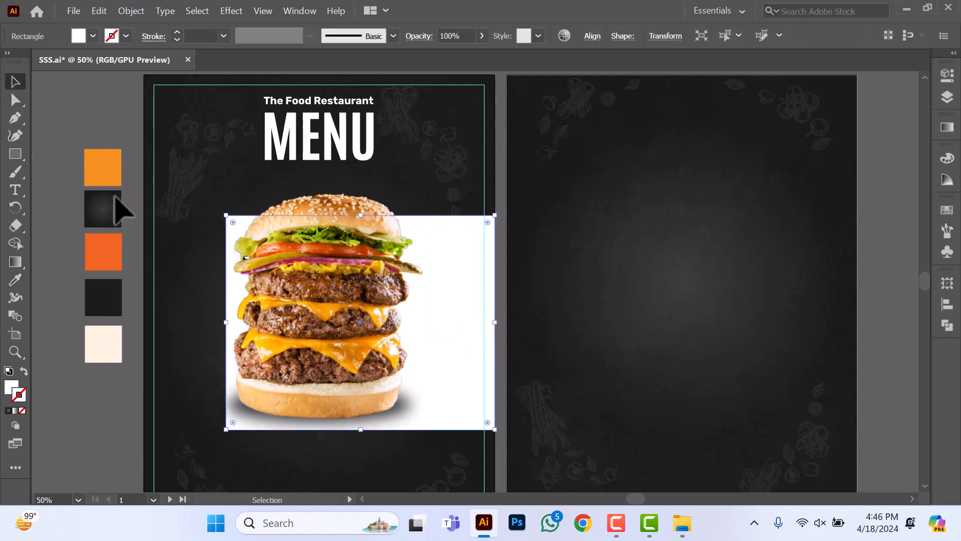
{"action": "key", "text": "i"}
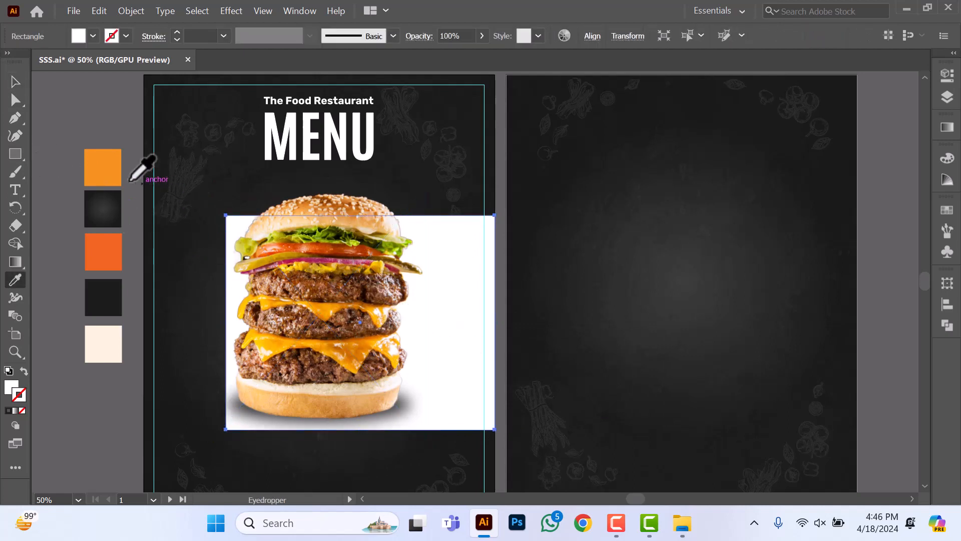
{"action": "left_click", "coordinate": [100, 264]}
{"action": "key", "text": "a"}
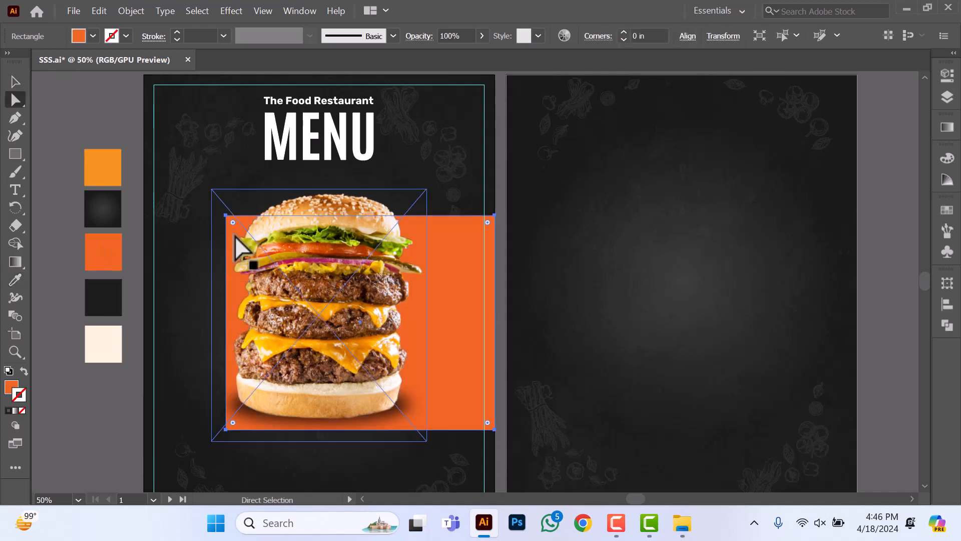
Step: Round the orange rectangle's two left-hand corners into large curves behind the burger
{"action": "left_click", "coordinate": [232, 222]}
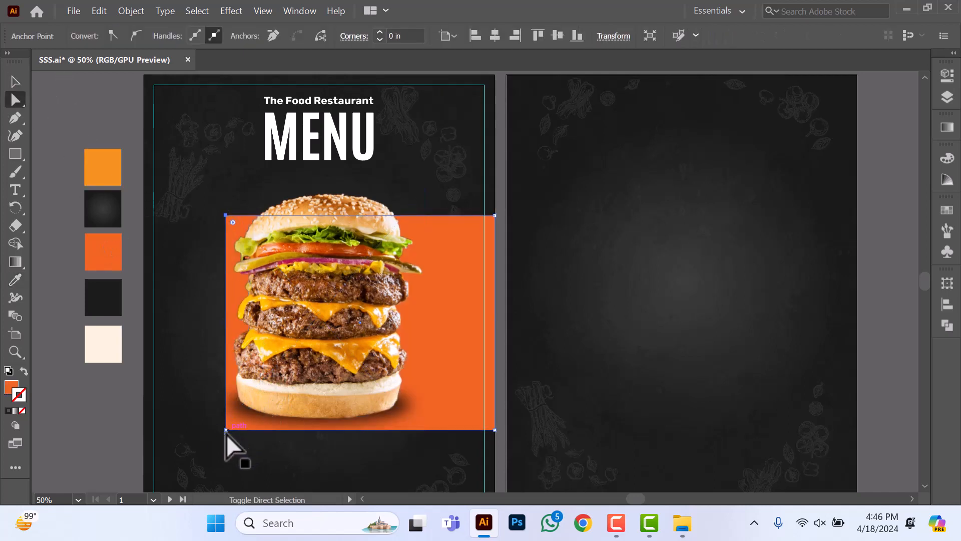
{"action": "left_click_drag", "start_coordinate": [233, 223], "coordinate": [294, 268]}
{"action": "left_click", "coordinate": [17, 84]}
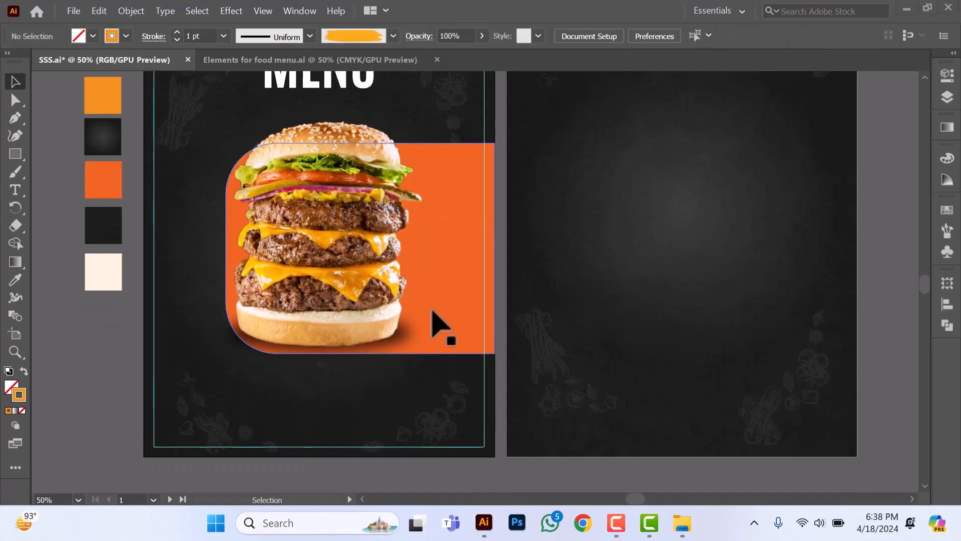
Step: Paint a short rising stroke with the yellow-orange paint-smear brush over the burger's lower-right edge, reaching toward the artboard's right margin
{"action": "left_click", "coordinate": [15, 173]}
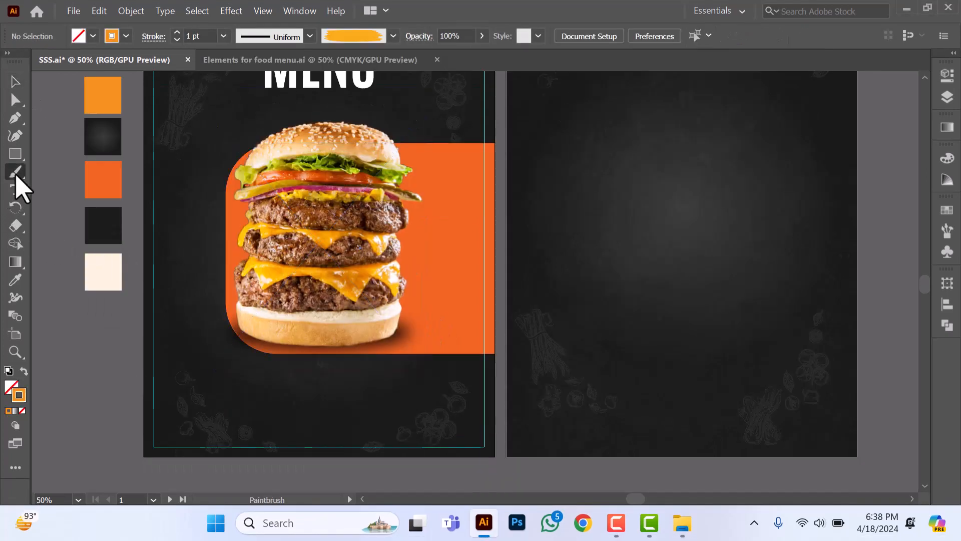
{"action": "left_click", "coordinate": [946, 230]}
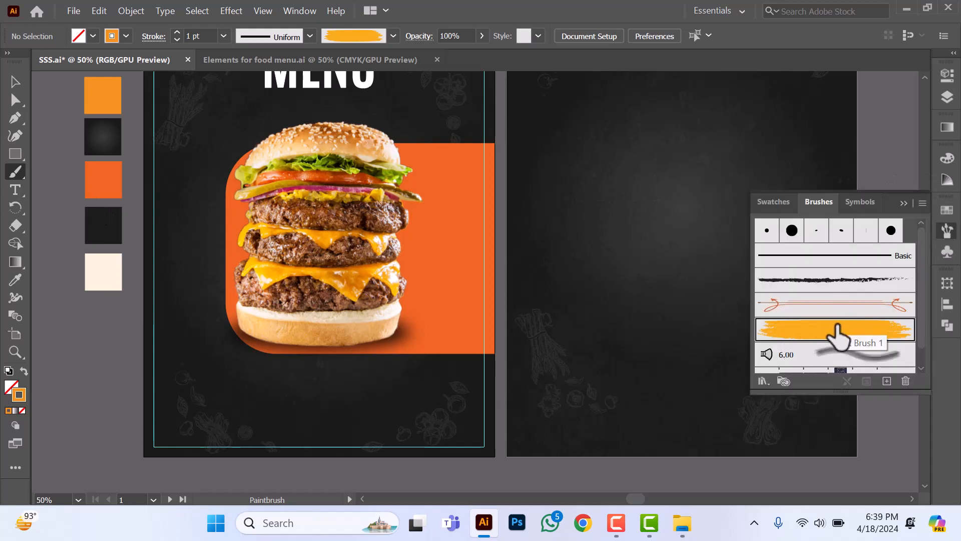
{"action": "left_click", "coordinate": [904, 205]}
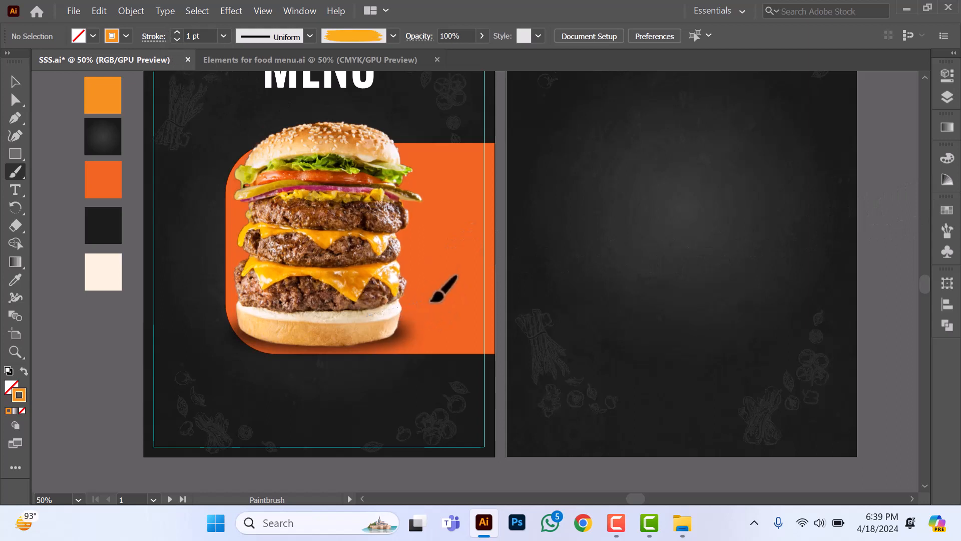
{"action": "left_click_drag", "start_coordinate": [472, 287], "coordinate": [473, 284]}
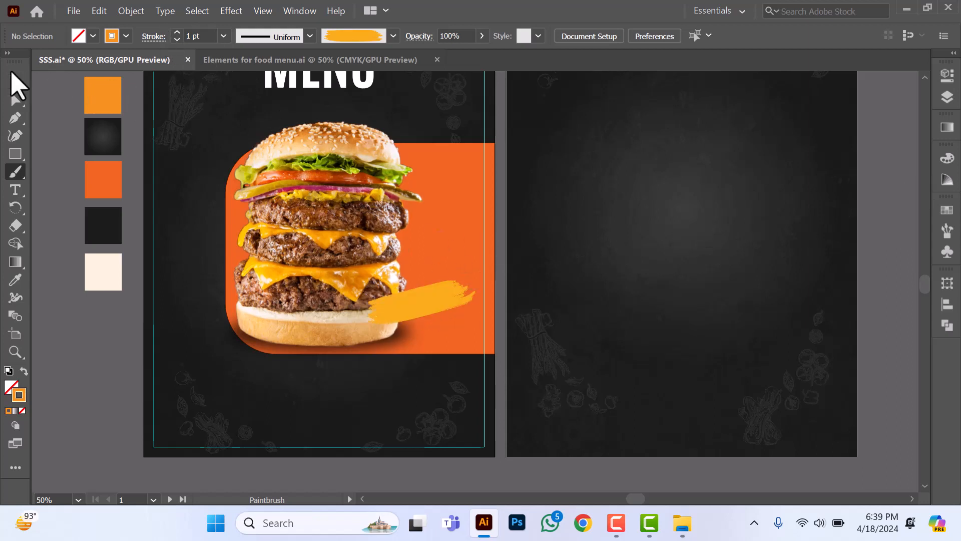
{"action": "left_click", "coordinate": [466, 286]}
{"action": "left_click_drag", "start_coordinate": [473, 286], "coordinate": [485, 280]}
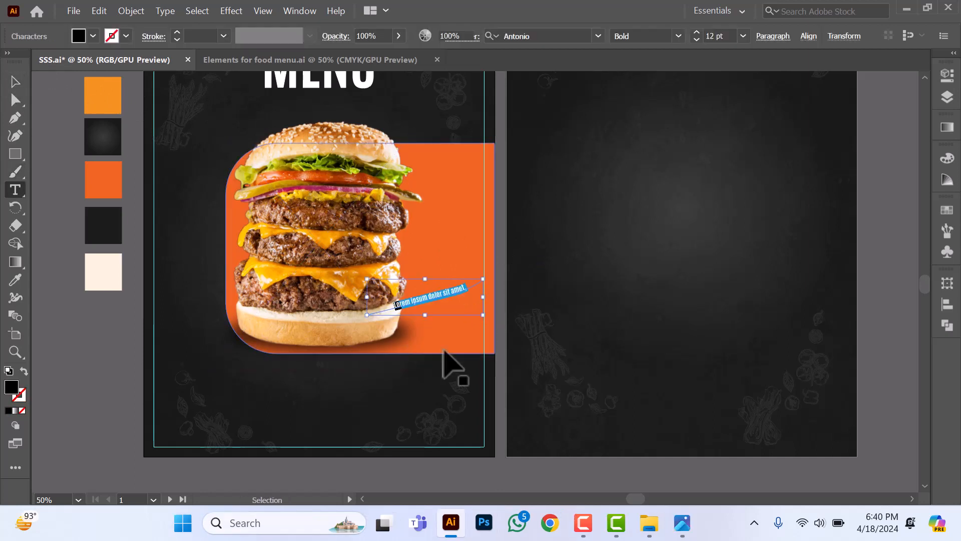
Step: Remove the placeholder path text, add the white two-line text "SPECIAL MENU / ENJOY 20% OFF*" and place it on the brush stroke
{"action": "key", "text": "ctrl+z"}
{"action": "left_click", "coordinate": [397, 373]}
{"action": "type", "text": "SPECIAL MENU ENJOY 20% OFF"}
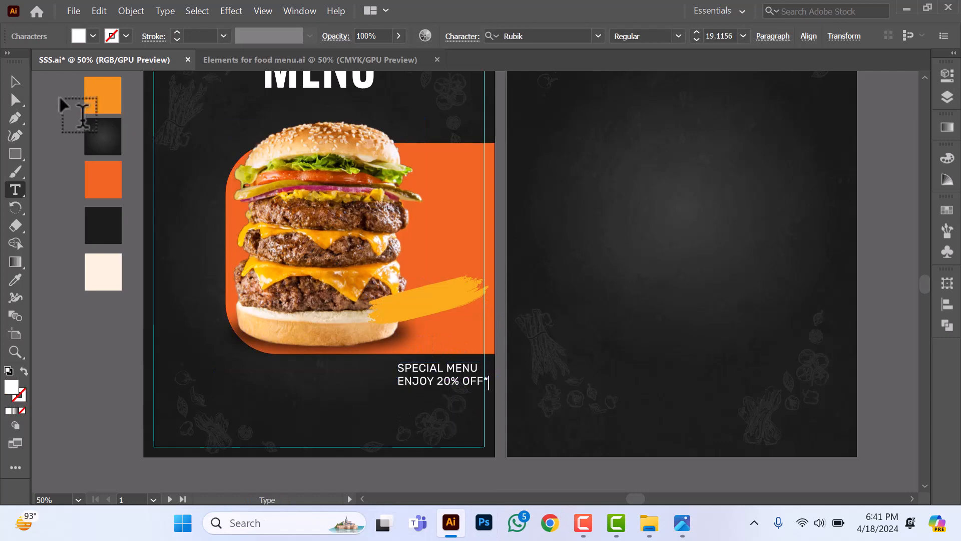
{"action": "key", "text": "Escape"}
{"action": "left_click_drag", "start_coordinate": [440, 388], "coordinate": [421, 300]}
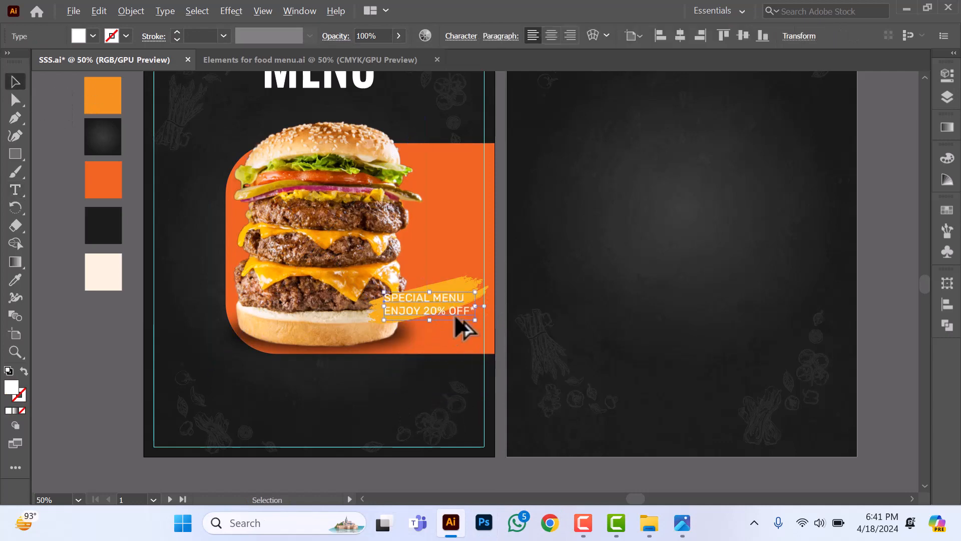
Step: Rotate the SPECIAL MENU text to follow the brush stroke's slant, centre it on the stroke and check its font settings
{"action": "scroll", "coordinate": [455, 314], "scroll_direction": "up", "scroll_amount": 4}
{"action": "scroll", "coordinate": [445, 315], "scroll_direction": "down", "scroll_amount": 1}
{"action": "left_click_drag", "start_coordinate": [508, 336], "coordinate": [525, 301]}
{"action": "left_click_drag", "start_coordinate": [404, 255], "coordinate": [401, 251]}
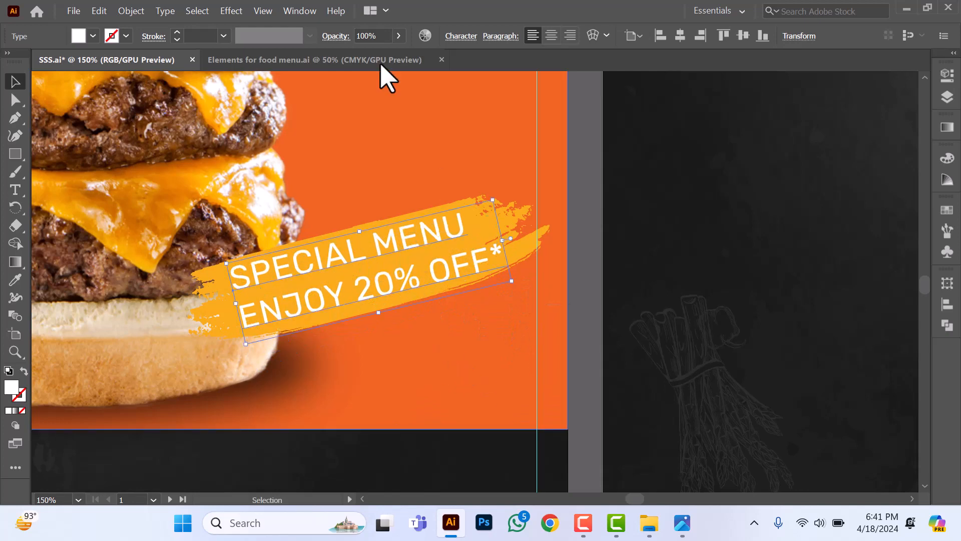
{"action": "left_click", "coordinate": [453, 38]}
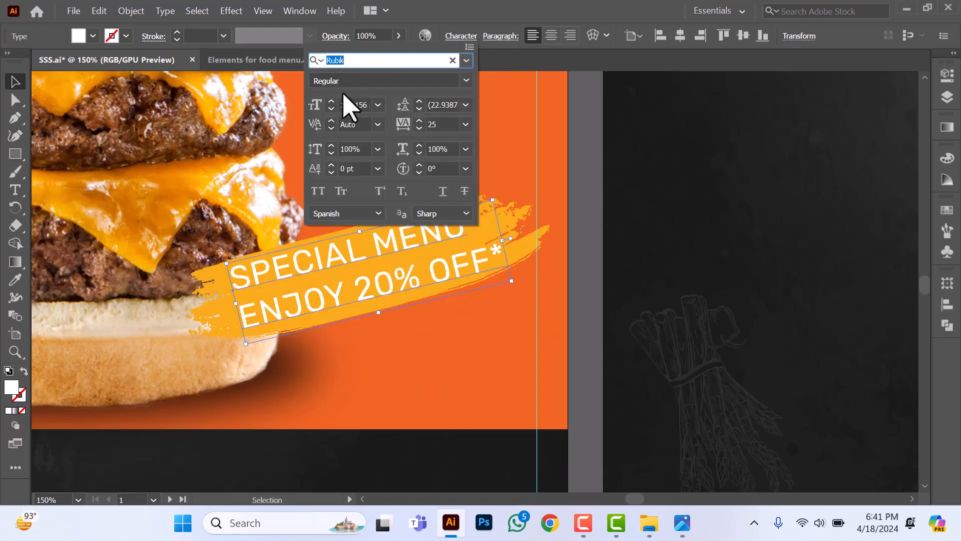
{"action": "left_click", "coordinate": [504, 64]}
{"action": "key", "text": "ctrl+minus"}
{"action": "key", "text": "ctrl+minus"}
{"action": "key", "text": "ctrl+minus"}
{"action": "left_click", "coordinate": [295, 425]}
Step: Copy the opening-hours, address, phone and website lines from Elements for food menu.ai to below the burger in SSS.ai and align their horizontal centres
{"action": "scroll", "coordinate": [294, 424], "scroll_direction": "left", "scroll_amount": 2}
{"action": "scroll", "coordinate": [439, 367], "scroll_direction": "up", "scroll_amount": 3}
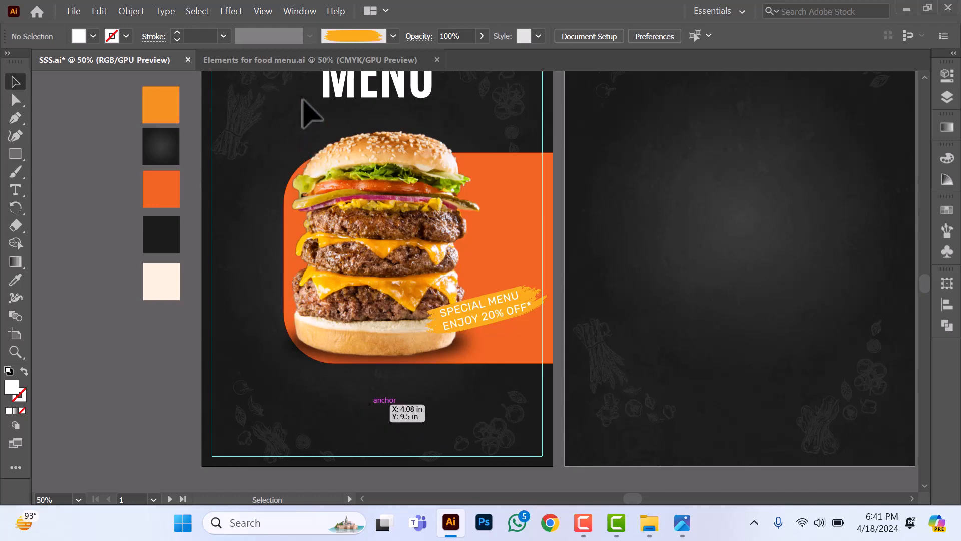
{"action": "left_click", "coordinate": [320, 64]}
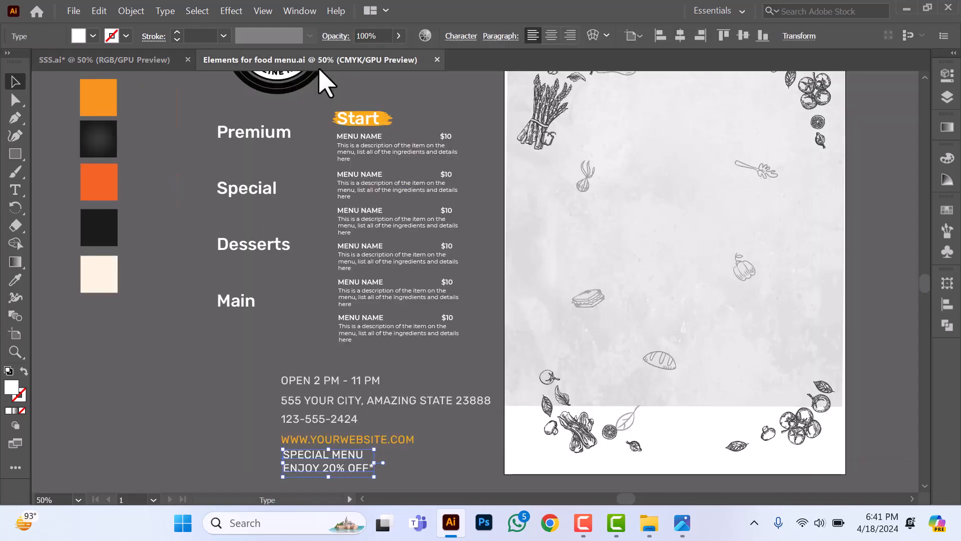
{"action": "scroll", "coordinate": [313, 362], "scroll_direction": "down", "scroll_amount": 1}
{"action": "left_click", "coordinate": [225, 373]}
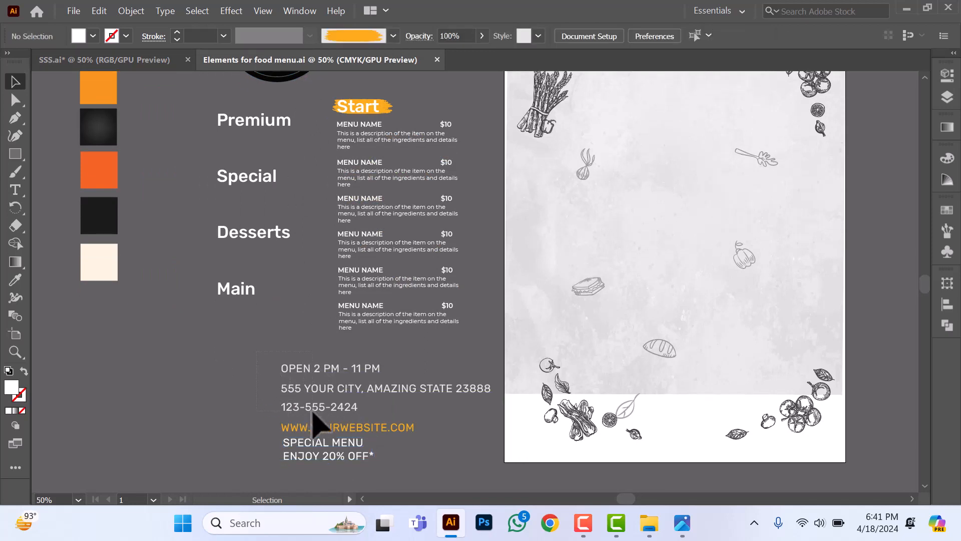
{"action": "left_click", "coordinate": [421, 430]}
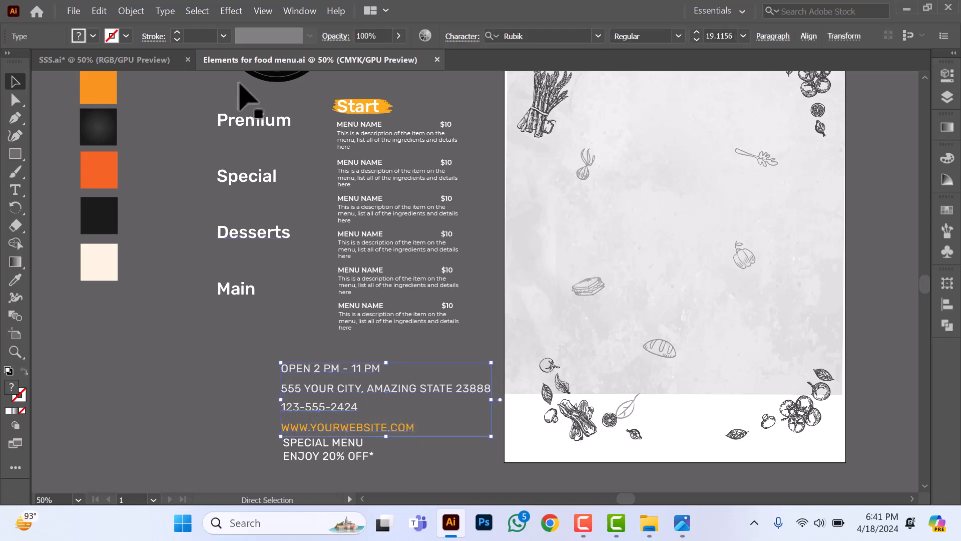
{"action": "left_click", "coordinate": [142, 61]}
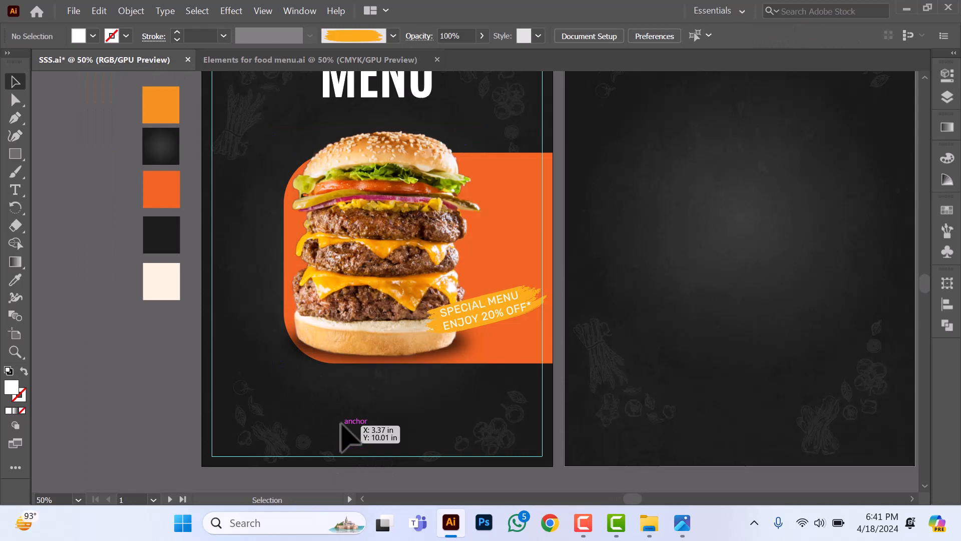
{"action": "key", "text": "ctrl+v"}
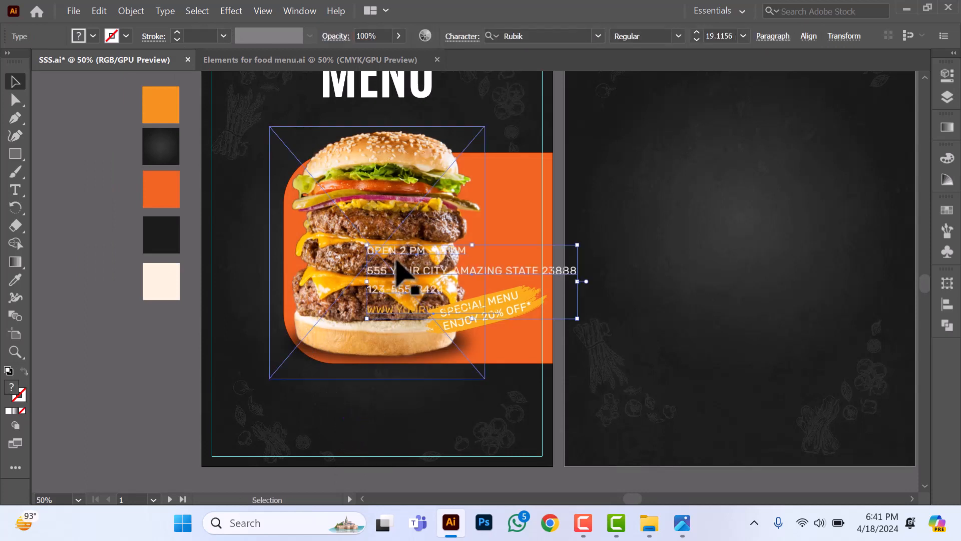
{"action": "left_click_drag", "start_coordinate": [403, 282], "coordinate": [331, 402]}
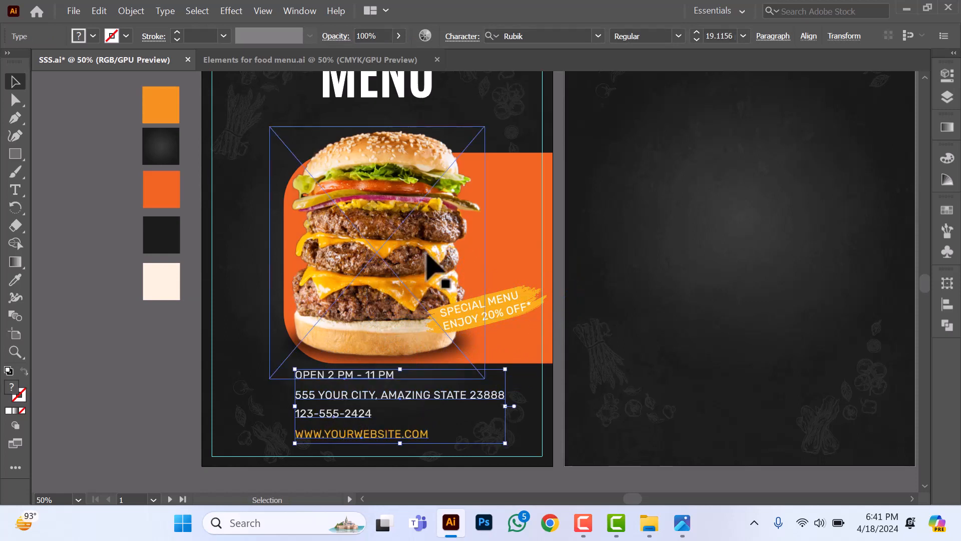
{"action": "left_click", "coordinate": [808, 36]}
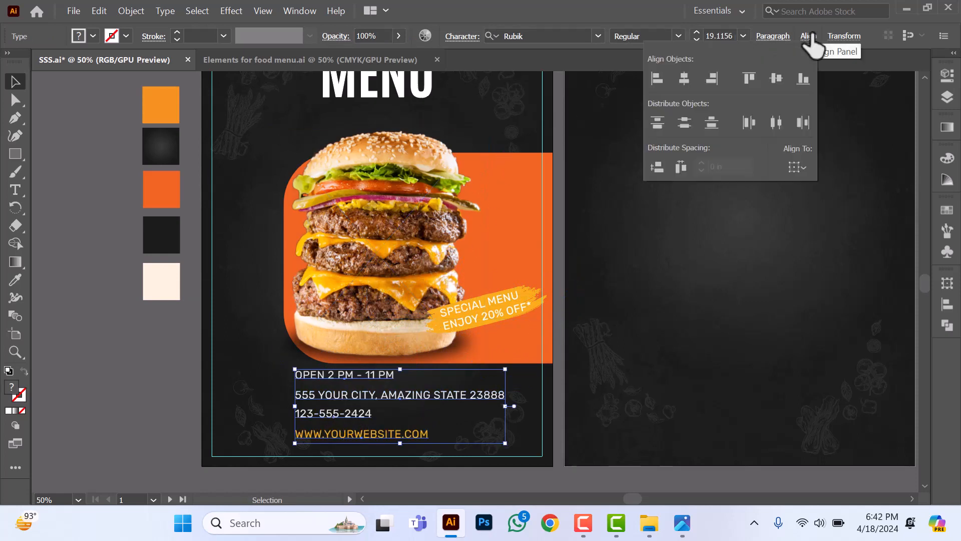
{"action": "left_click", "coordinate": [684, 78]}
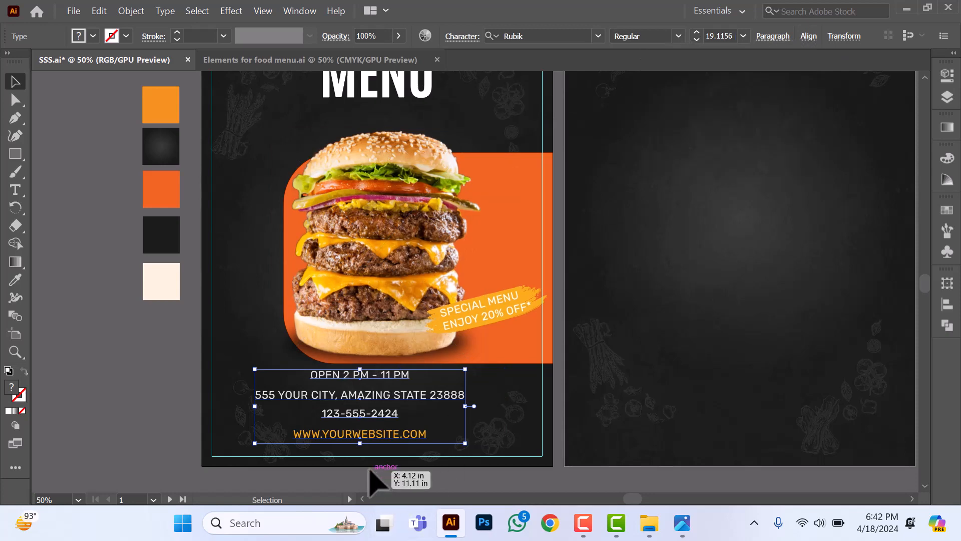
Step: Move the website line straight down to just above the first artboard's bottom margin guide
{"action": "scroll", "coordinate": [352, 450], "scroll_direction": "up", "scroll_amount": 3}
{"action": "scroll", "coordinate": [350, 481], "scroll_direction": "down", "scroll_amount": 1}
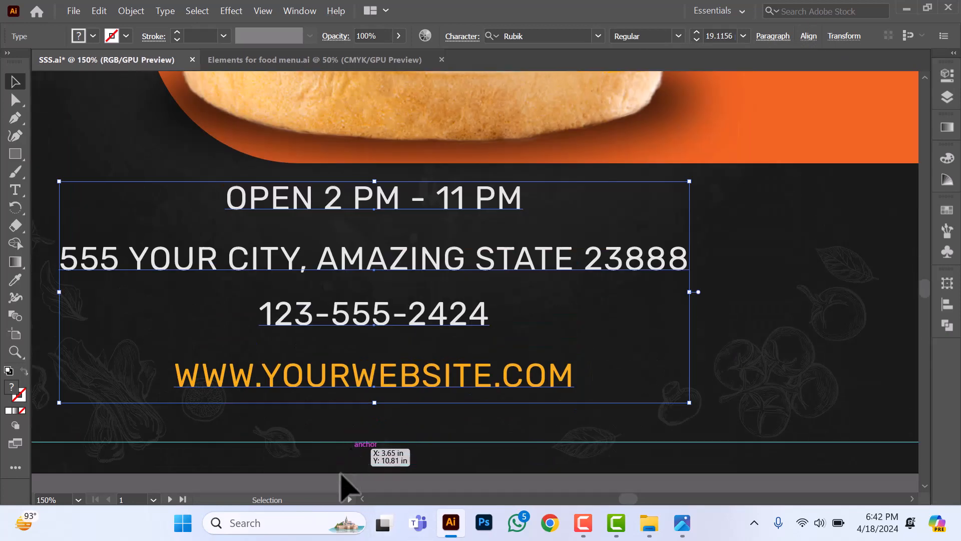
{"action": "left_click", "coordinate": [345, 486]}
{"action": "left_click_drag", "start_coordinate": [356, 393], "coordinate": [363, 406]}
{"action": "key", "text": "shift+Down"}
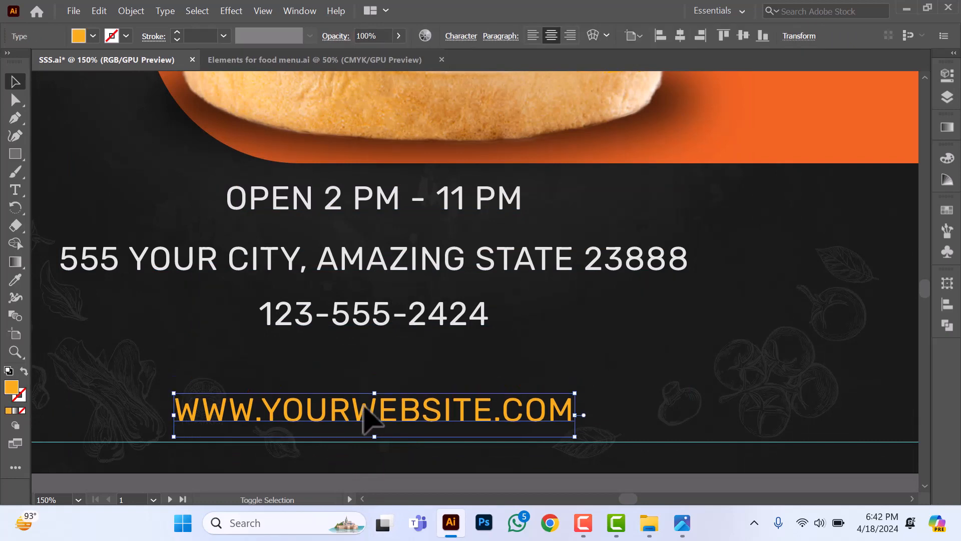
{"action": "left_click", "coordinate": [399, 459]}
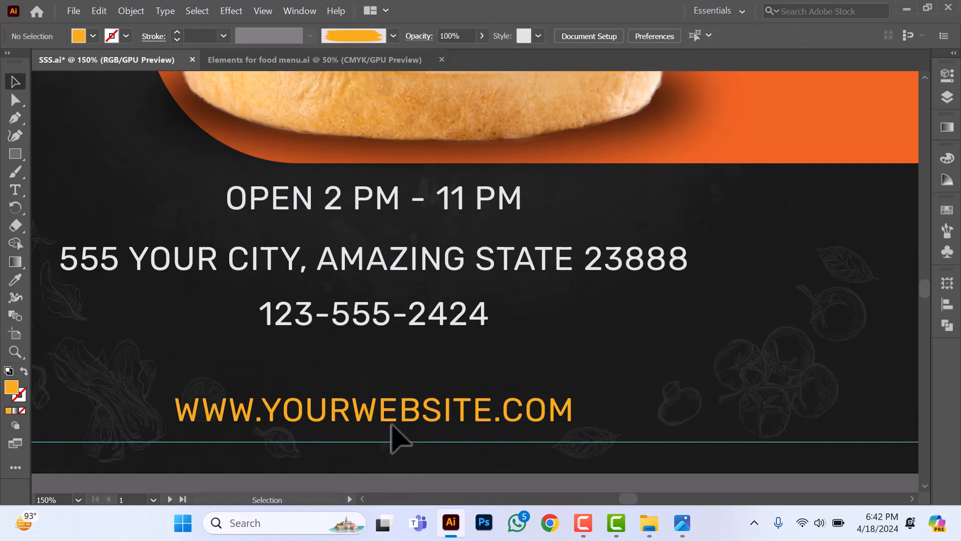
Step: Shift the opening-hours, address and phone lines slightly down together, closer to the website line
{"action": "left_click", "coordinate": [394, 321]}
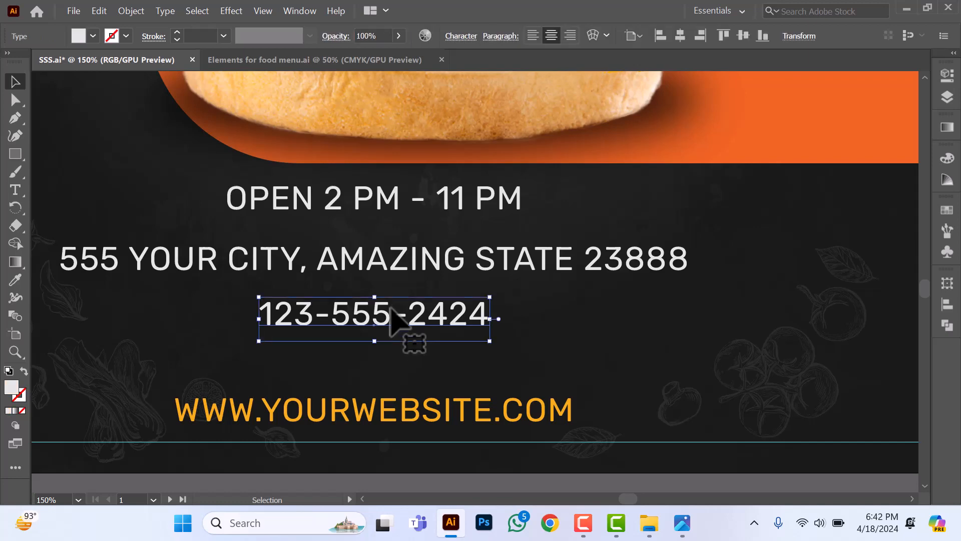
{"action": "left_click", "coordinate": [390, 271], "text": "shift"}
{"action": "left_click", "coordinate": [373, 211], "text": "shift"}
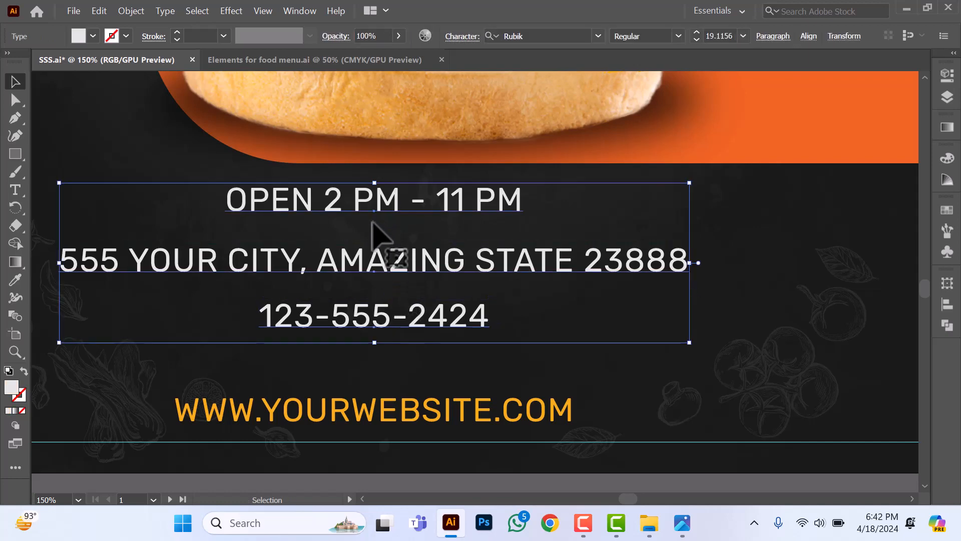
{"action": "key", "text": "ctrl+minus"}
{"action": "key", "text": "ctrl+minus"}
{"action": "left_click", "coordinate": [167, 418]}
{"action": "key", "text": "ctrl+minus"}
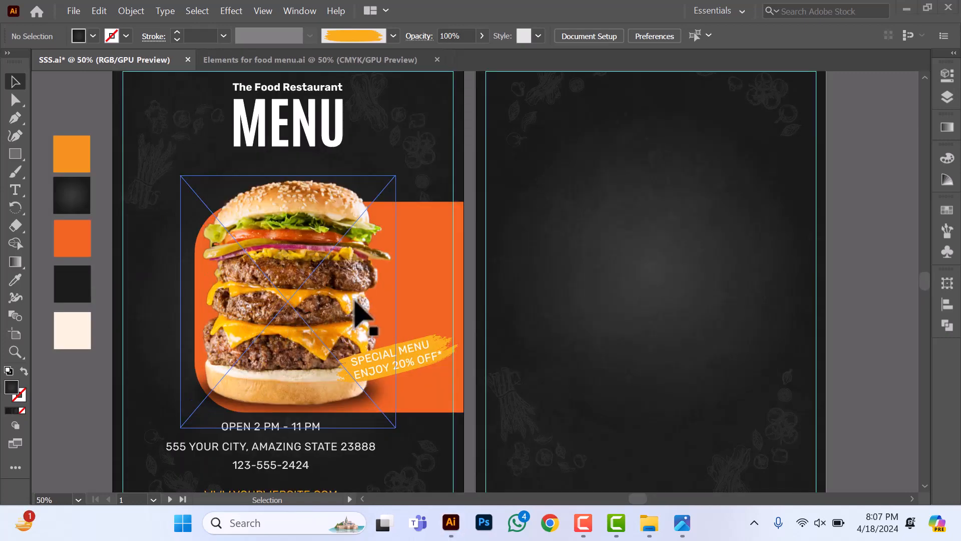
Step: Stack MENU below FOOD at the second artboard's top left and fill MENU with the burger rectangle's red-orange using the Eyedropper
{"action": "scroll", "coordinate": [354, 300], "scroll_direction": "right", "scroll_amount": 3}
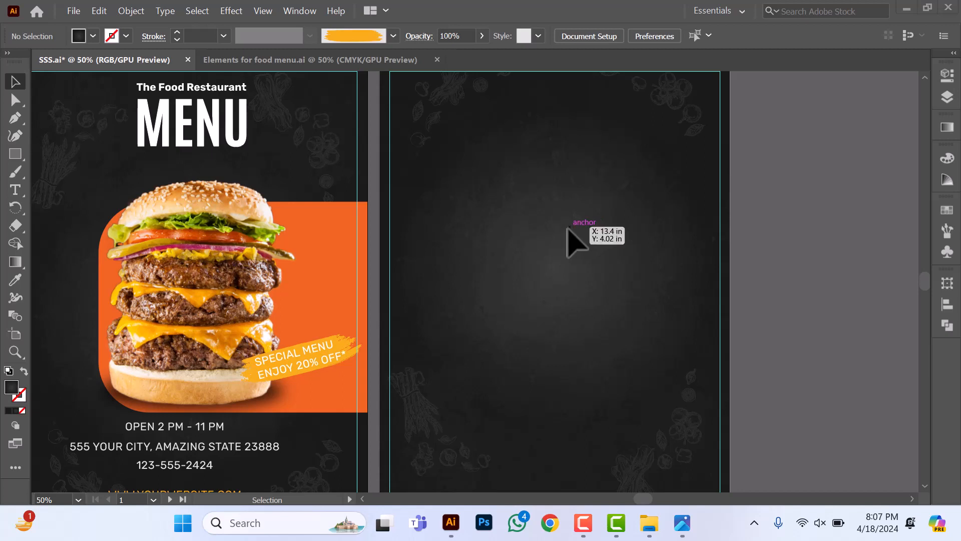
{"action": "scroll", "coordinate": [555, 225], "scroll_direction": "up", "scroll_amount": 1}
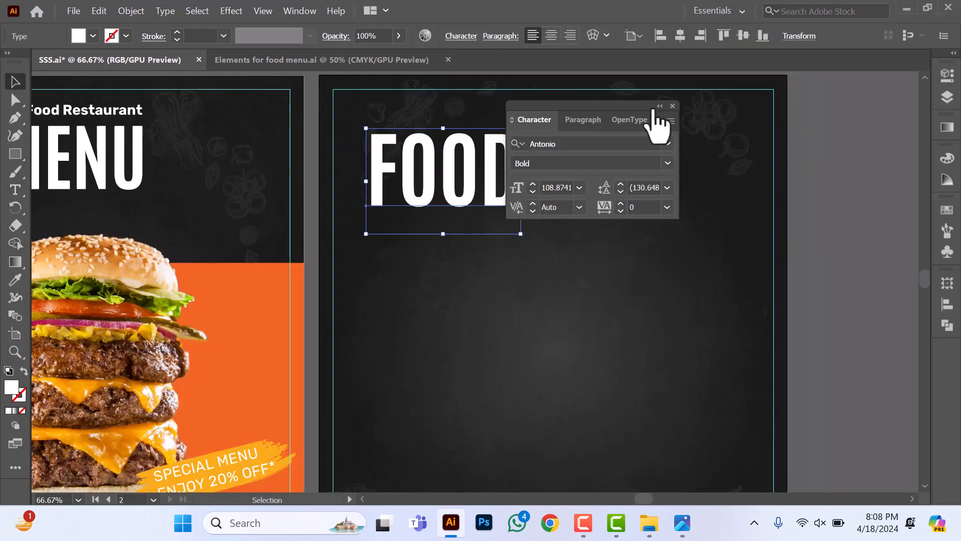
{"action": "left_click_drag", "start_coordinate": [401, 154], "coordinate": [402, 239]}
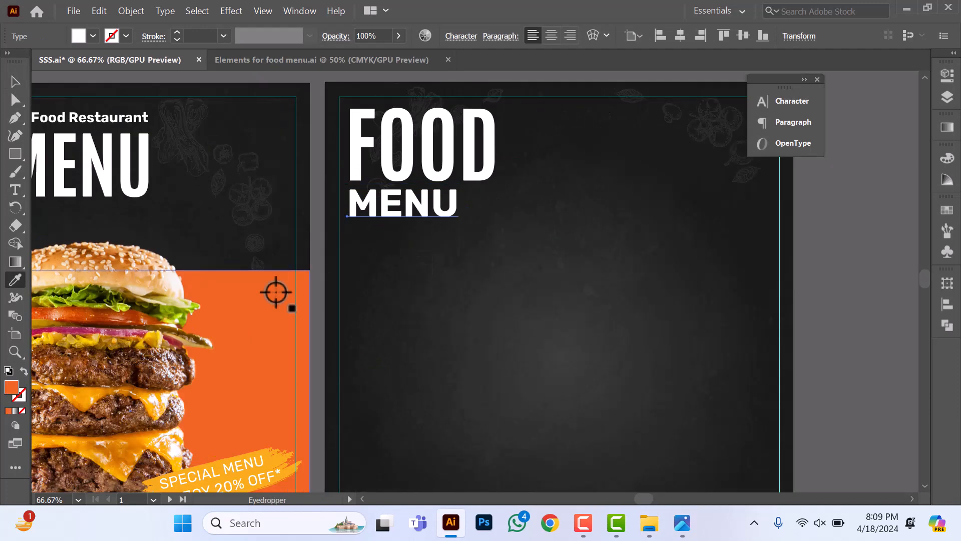
{"action": "left_click", "coordinate": [276, 292]}
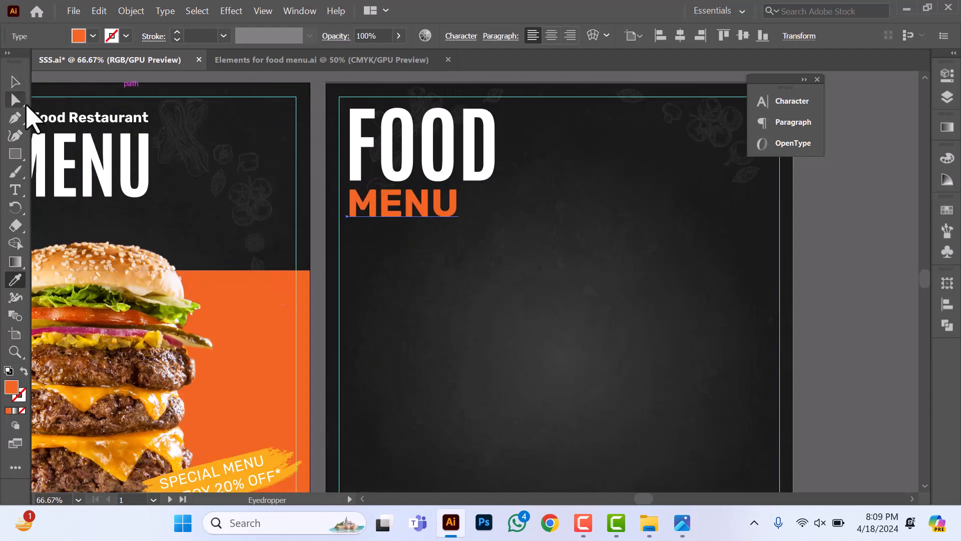
{"action": "left_click", "coordinate": [14, 83]}
{"action": "left_click", "coordinate": [876, 245]}
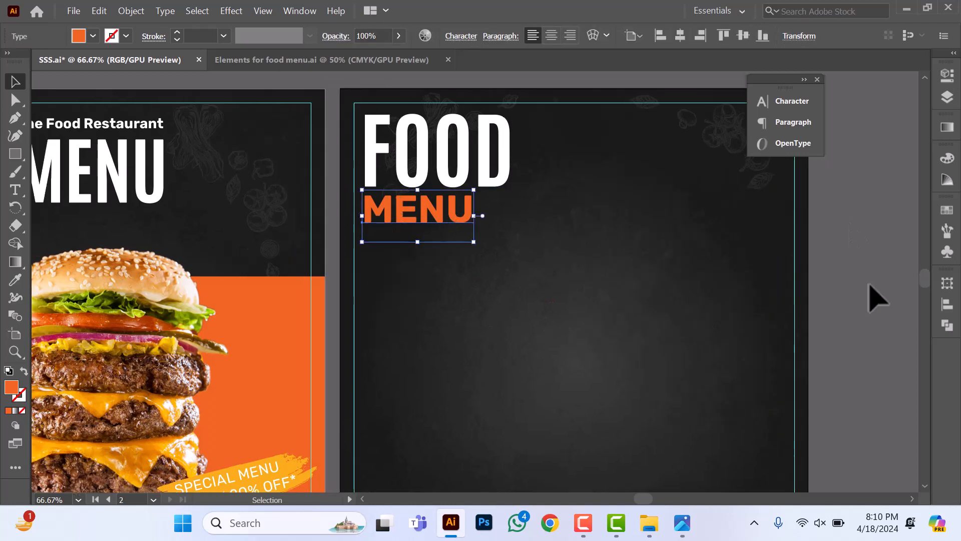
{"action": "left_click", "coordinate": [860, 283]}
Step: Copy the Start heading with its first three menu items from Elements for food menu.ai onto the second artboard below FOOD MENU
{"action": "scroll", "coordinate": [442, 294], "scroll_direction": "down", "scroll_amount": 5}
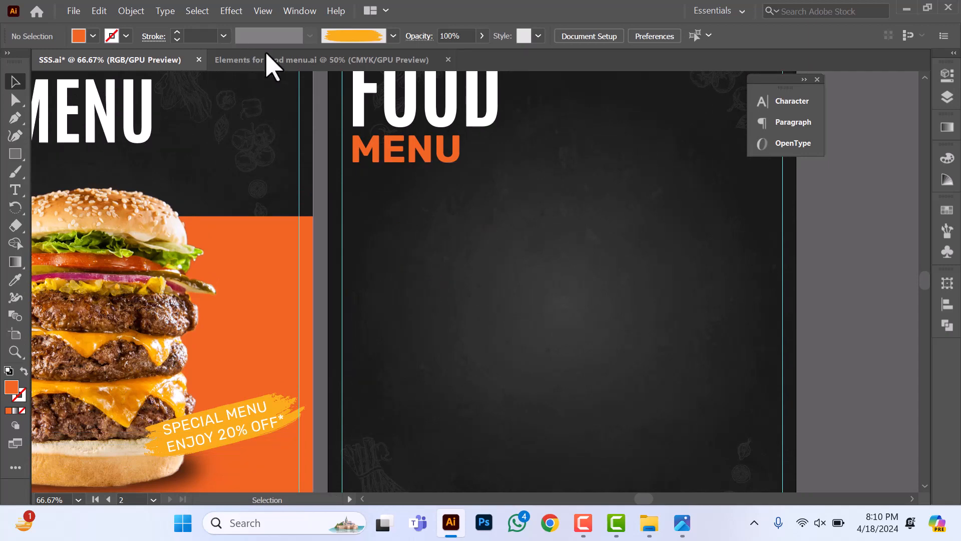
{"action": "left_click", "coordinate": [299, 61]}
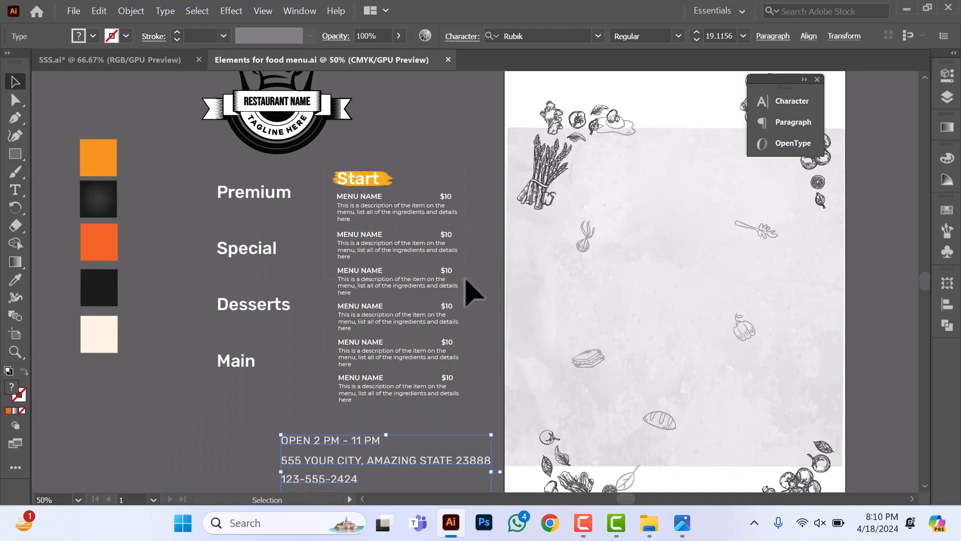
{"action": "left_click_drag", "start_coordinate": [467, 280], "coordinate": [440, 273]}
{"action": "left_click", "coordinate": [150, 61]}
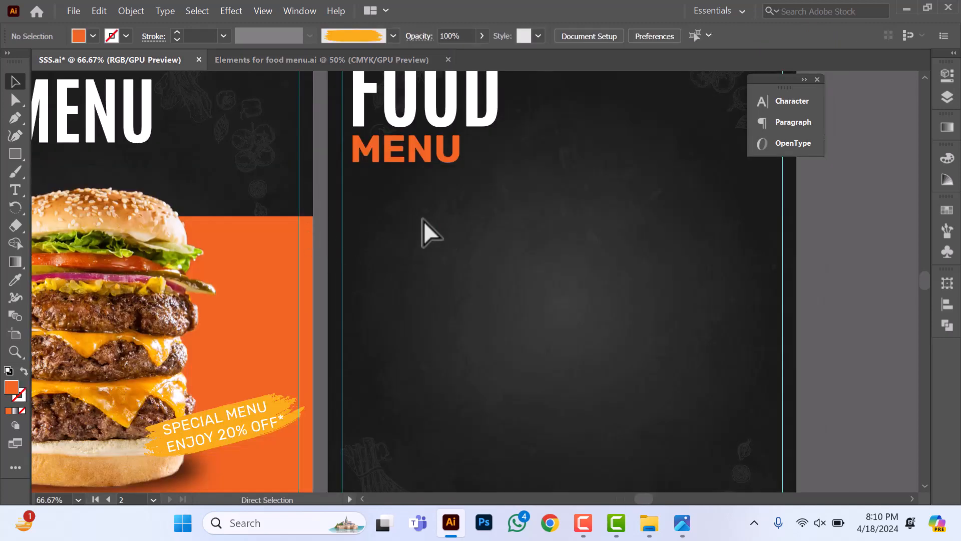
{"action": "key", "text": "ctrl+v"}
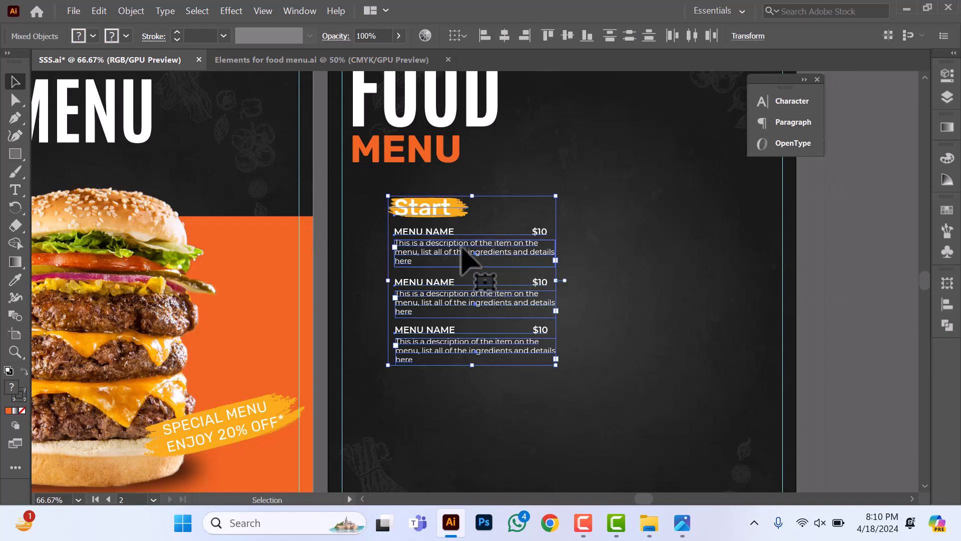
Step: Align the Start section with the left margin guide below FOOD MENU and duplicate its last item as a fourth one beneath
{"action": "left_click_drag", "start_coordinate": [468, 244], "coordinate": [421, 241]}
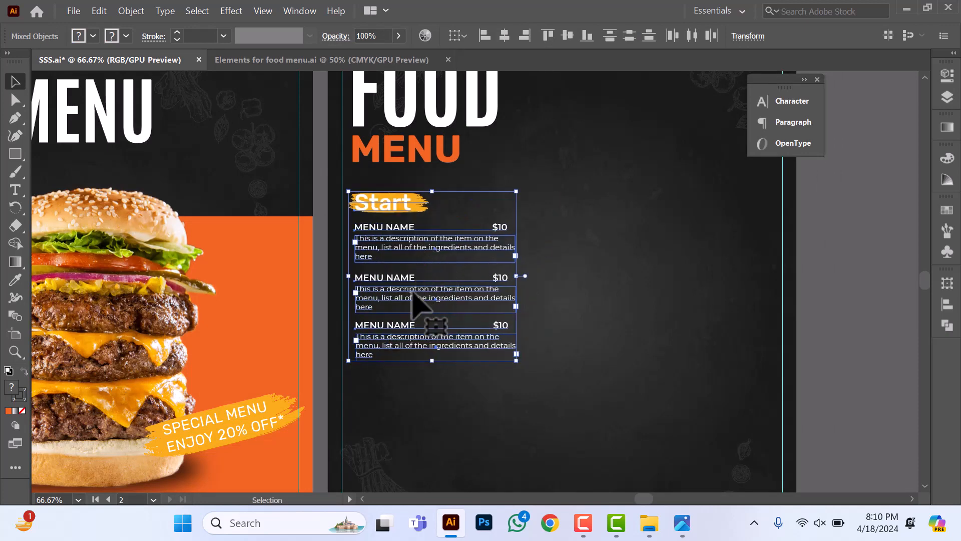
{"action": "scroll", "coordinate": [413, 290], "scroll_direction": "down", "scroll_amount": 3}
{"action": "left_click", "coordinate": [409, 273]}
{"action": "left_click", "coordinate": [412, 342]}
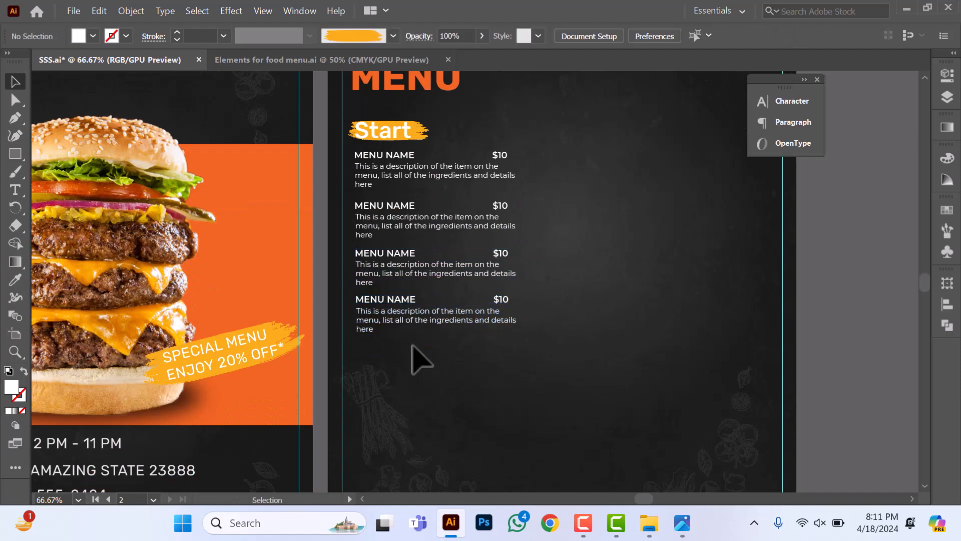
{"action": "scroll", "coordinate": [393, 242], "scroll_direction": "down", "scroll_amount": 1}
{"action": "scroll", "coordinate": [393, 165], "scroll_direction": "down", "scroll_amount": 1}
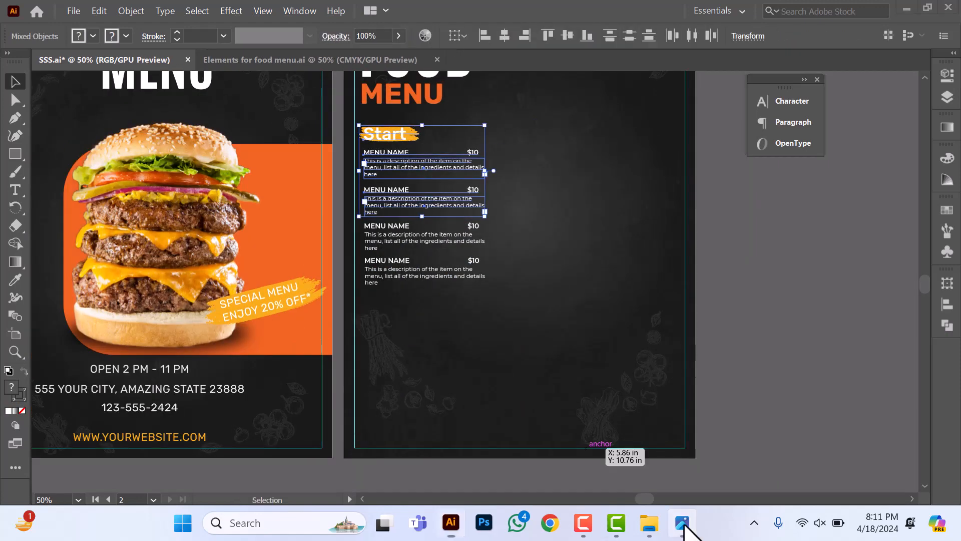
Step: Duplicate the Start heading and its first two items below the list as a Premium section, widening the brush stroke behind the heading
{"action": "left_click_drag", "start_coordinate": [408, 167], "coordinate": [410, 364]}
{"action": "scroll", "coordinate": [365, 129], "scroll_direction": "down", "scroll_amount": 1}
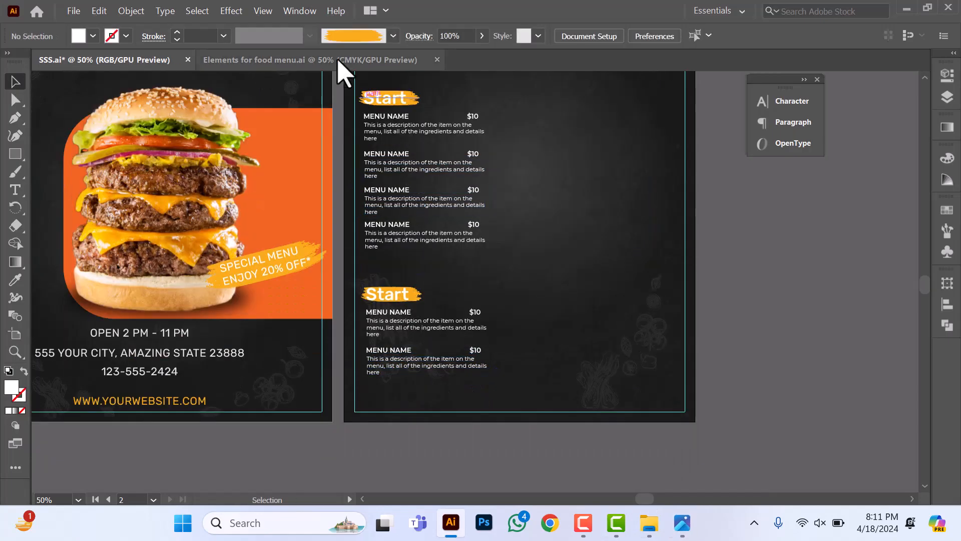
{"action": "left_click", "coordinate": [340, 62]}
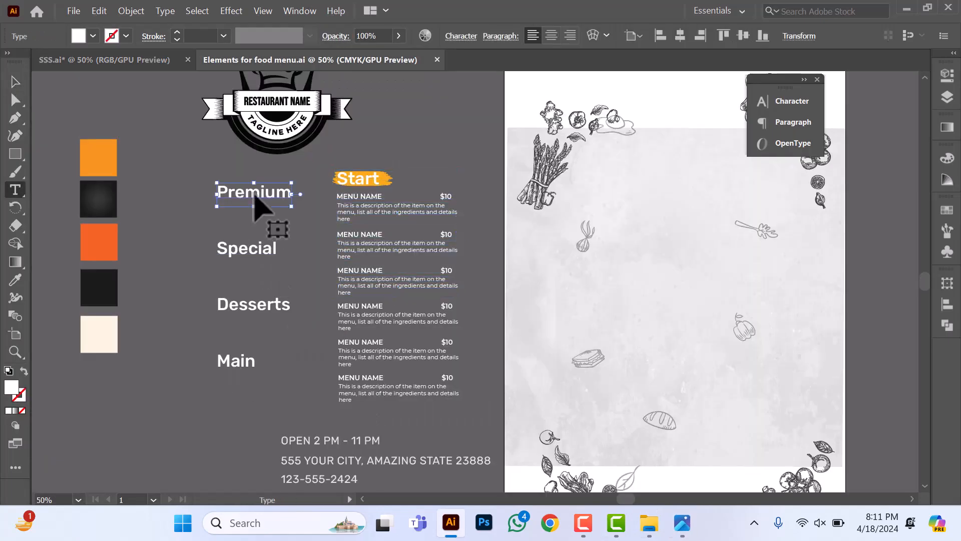
{"action": "left_click", "coordinate": [105, 59]}
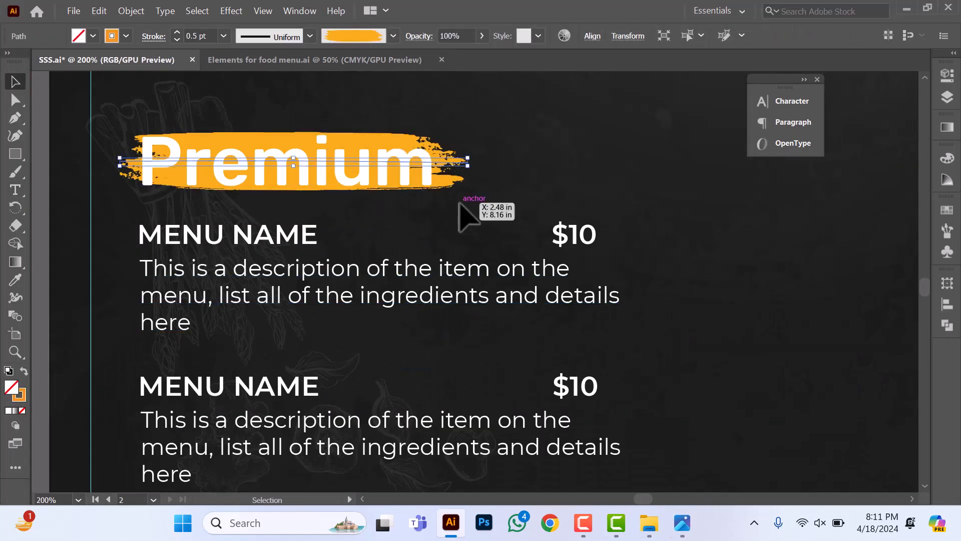
{"action": "left_click", "coordinate": [467, 214]}
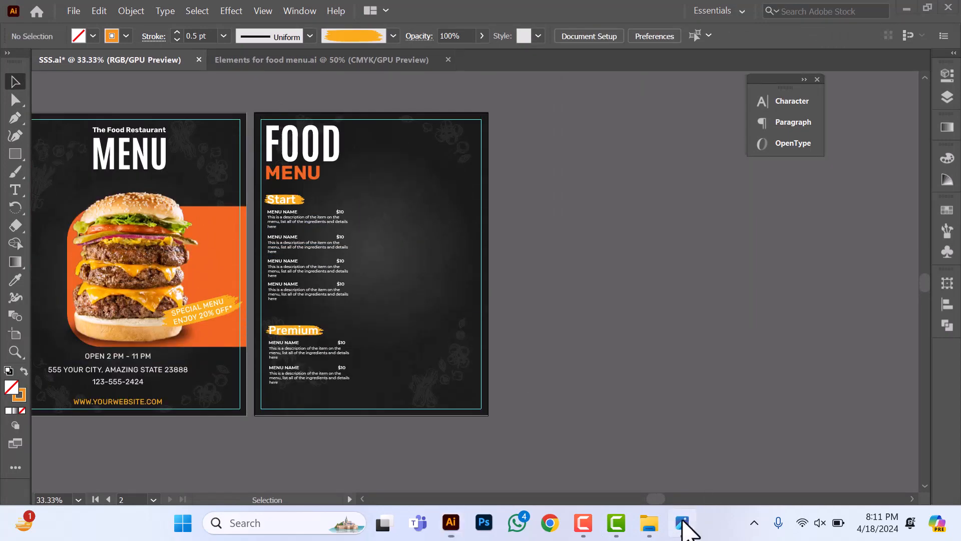
Step: Copy the Start section with its four items to the second artboard's upper right and retitle the copy Main
{"action": "left_click", "coordinate": [683, 523]}
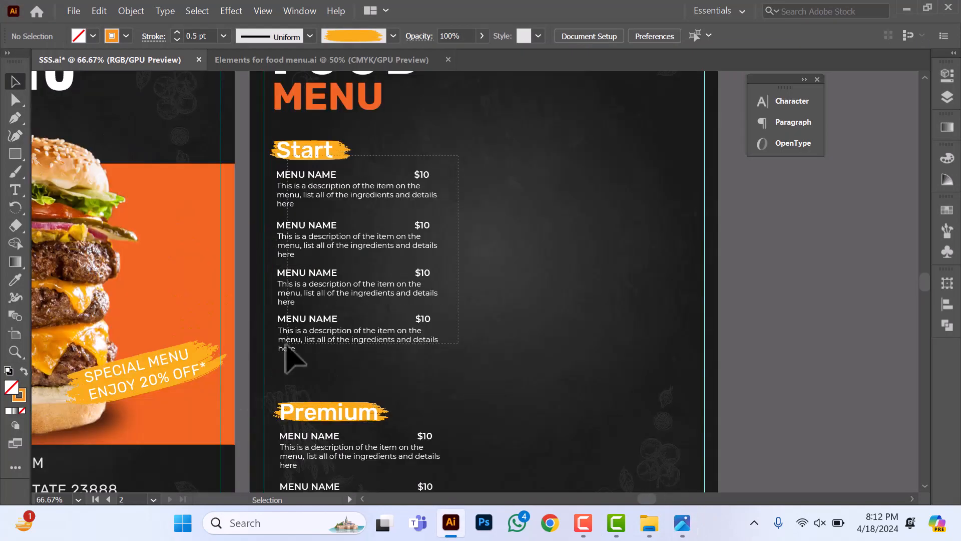
{"action": "scroll", "coordinate": [285, 148], "scroll_direction": "up", "scroll_amount": 2}
{"action": "left_click_drag", "start_coordinate": [334, 343], "coordinate": [576, 209]}
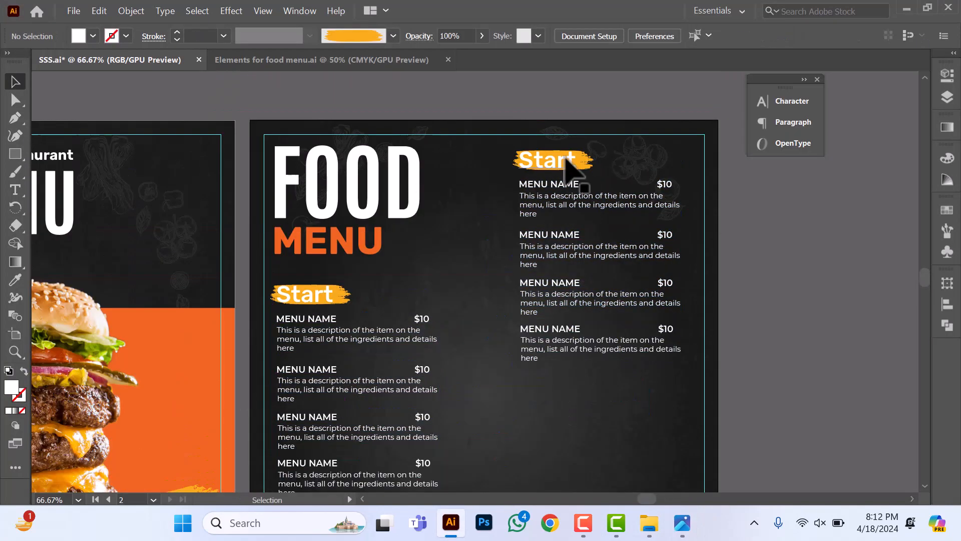
{"action": "type", "text": "Maunv"}
{"action": "left_click", "coordinate": [321, 60]}
{"action": "left_click", "coordinate": [148, 59]}
{"action": "scroll", "coordinate": [575, 369], "scroll_direction": "down", "scroll_amount": 3}
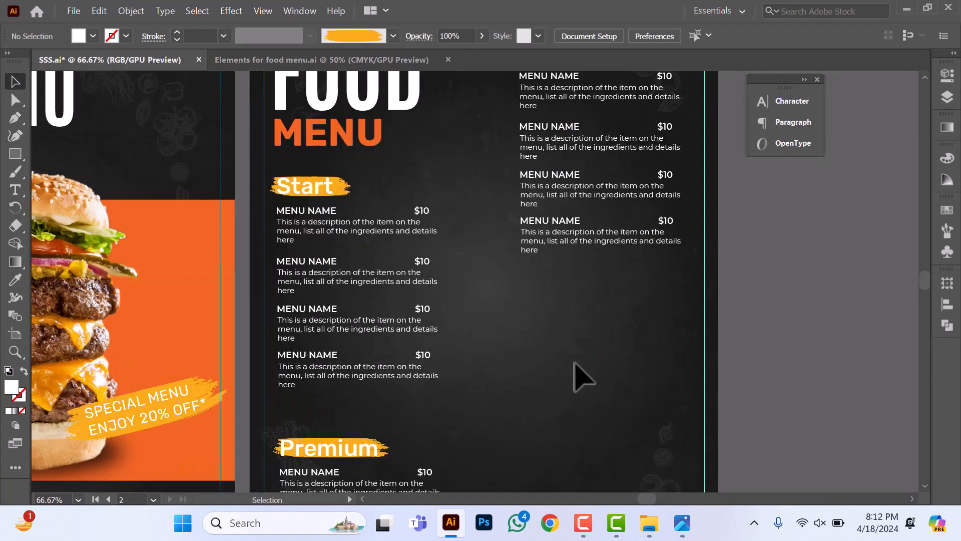
Step: Add a two-item section titled Special below Main by copying an existing heading and items
{"action": "scroll", "coordinate": [575, 369], "scroll_direction": "up", "scroll_amount": 3}
{"action": "left_click", "coordinate": [300, 59]}
{"action": "double_click", "coordinate": [246, 248]}
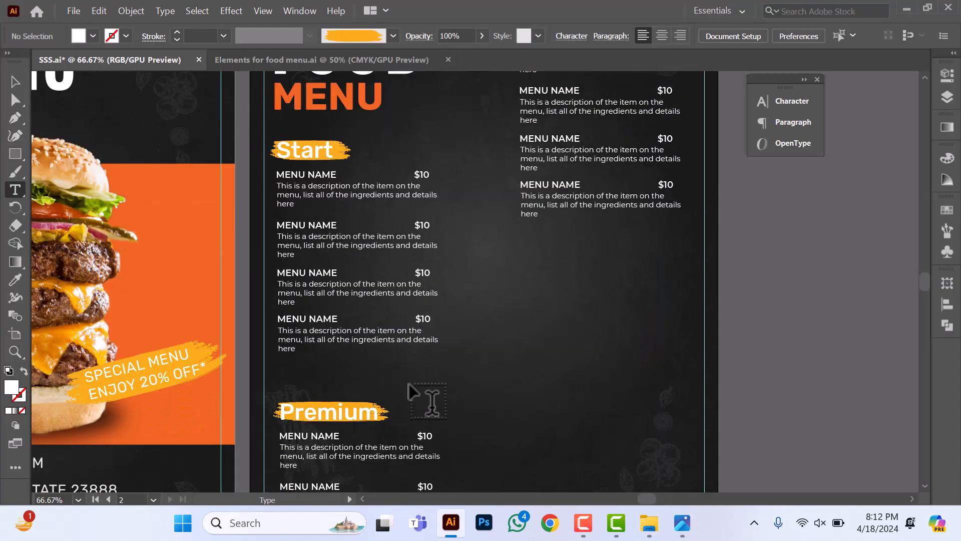
{"action": "key", "text": "v"}
{"action": "left_click", "coordinate": [320, 241]}
{"action": "left_click_drag", "start_coordinate": [320, 240], "coordinate": [564, 330]}
{"action": "left_click_drag", "start_coordinate": [563, 330], "coordinate": [563, 330]}
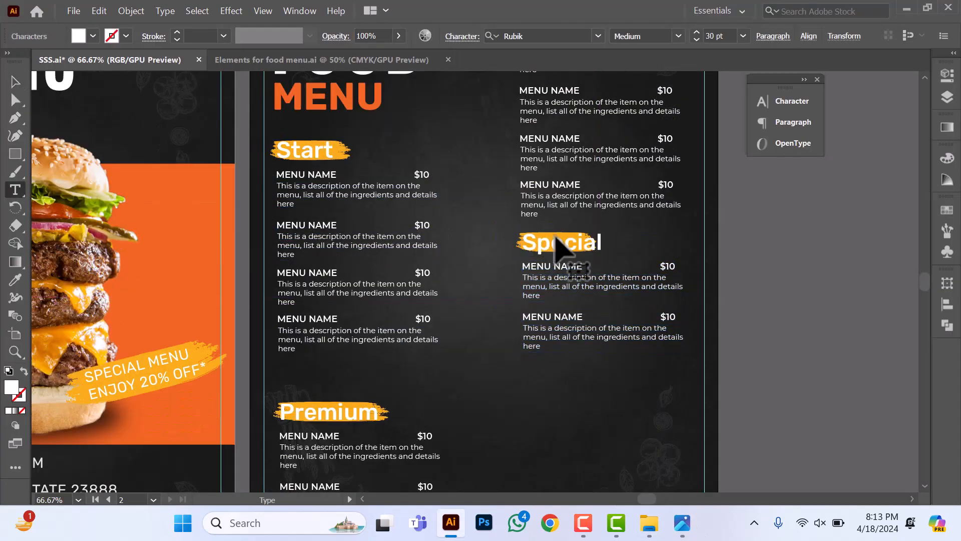
{"action": "key", "text": "Escape"}
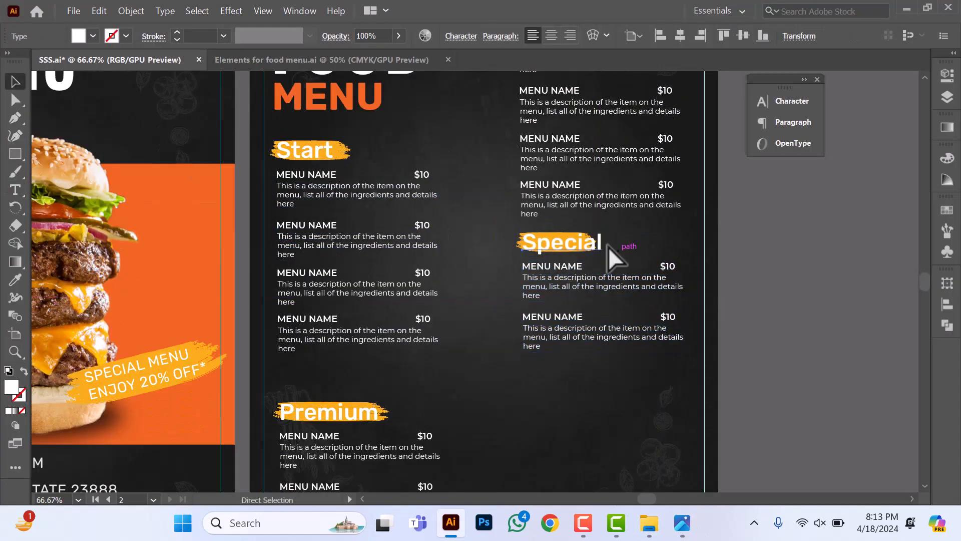
Step: Lengthen the orange brush stroke behind the Special heading so it covers the whole word
{"action": "left_click", "coordinate": [612, 249]}
{"action": "scroll", "coordinate": [613, 249], "scroll_direction": "up", "scroll_amount": 4}
{"action": "left_click", "coordinate": [180, 216]}
{"action": "left_click_drag", "start_coordinate": [539, 215], "coordinate": [630, 219]}
{"action": "scroll", "coordinate": [393, 251], "scroll_direction": "down", "scroll_amount": 4}
{"action": "left_click", "coordinate": [729, 280]}
{"action": "scroll", "coordinate": [471, 190], "scroll_direction": "down", "scroll_amount": 2}
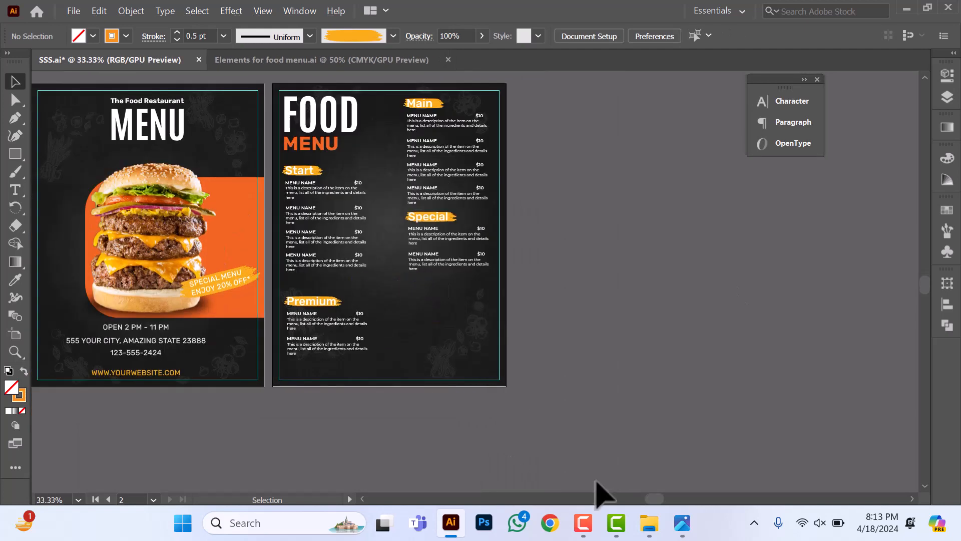
Step: Left-align the headings and items of Main and Special with each other, and likewise those of Start and Premium
{"action": "left_click", "coordinate": [583, 522]}
{"action": "scroll", "coordinate": [393, 271], "scroll_direction": "up", "scroll_amount": 2}
{"action": "scroll", "coordinate": [393, 153], "scroll_direction": "up", "scroll_amount": 1}
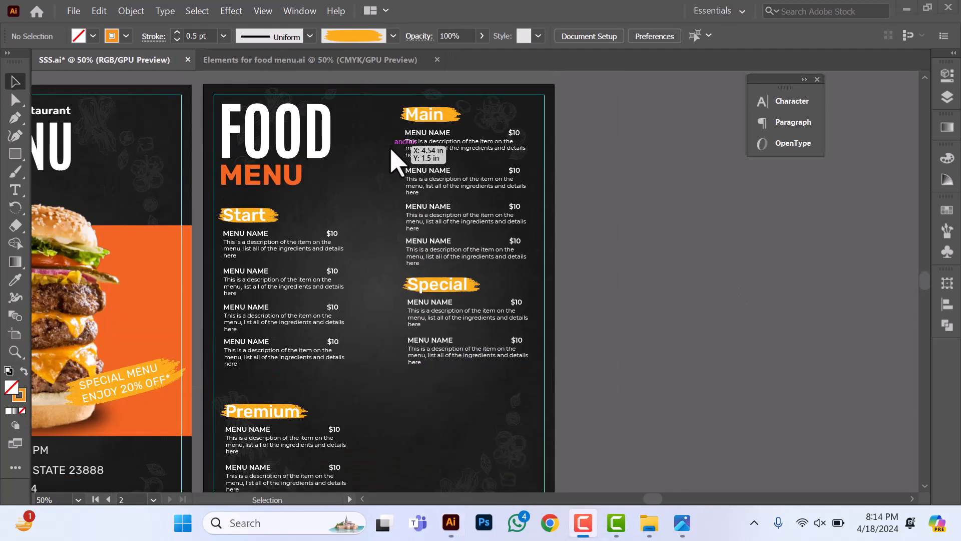
{"action": "left_click_drag", "start_coordinate": [380, 106], "coordinate": [531, 366]}
{"action": "left_click", "coordinate": [484, 36]}
{"action": "left_click", "coordinate": [611, 328]}
{"action": "scroll", "coordinate": [611, 328], "scroll_direction": "down", "scroll_amount": 1}
{"action": "left_click_drag", "start_coordinate": [370, 188], "coordinate": [248, 431]}
{"action": "left_click", "coordinate": [484, 36]}
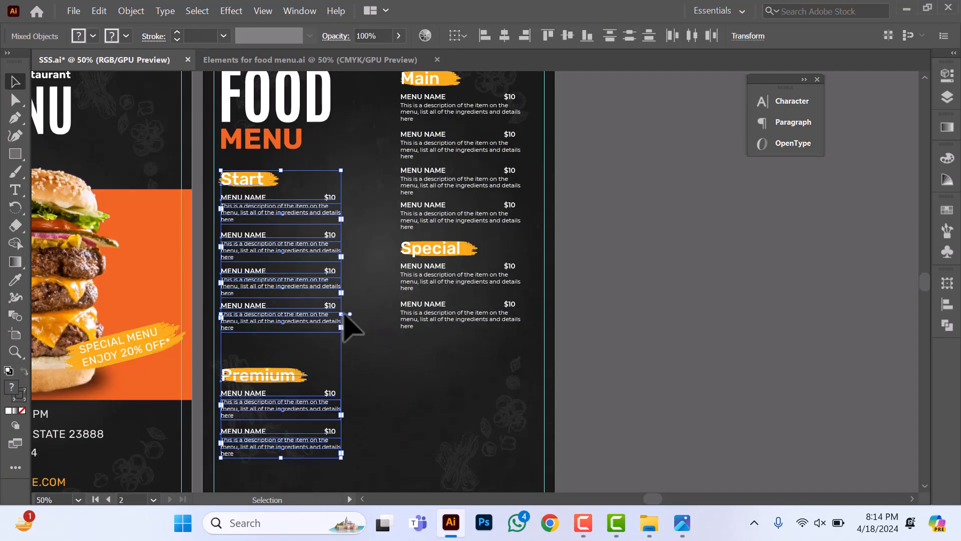
Step: Try to enlarge both menu columns and the FOOD MENU title and reposition the Start heading and its items
{"action": "left_click_drag", "start_coordinate": [342, 313], "coordinate": [351, 314]}
{"action": "scroll", "coordinate": [374, 131], "scroll_direction": "up", "scroll_amount": 2}
{"action": "left_click_drag", "start_coordinate": [374, 131], "coordinate": [392, 394]}
{"action": "left_click_drag", "start_coordinate": [442, 354], "coordinate": [446, 353]}
{"action": "left_click_drag", "start_coordinate": [397, 393], "coordinate": [393, 406]}
{"action": "left_click", "coordinate": [355, 260]}
{"action": "scroll", "coordinate": [354, 259], "scroll_direction": "down", "scroll_amount": 1}
{"action": "left_click_drag", "start_coordinate": [360, 104], "coordinate": [294, 176]}
{"action": "left_click_drag", "start_coordinate": [365, 213], "coordinate": [320, 356]}
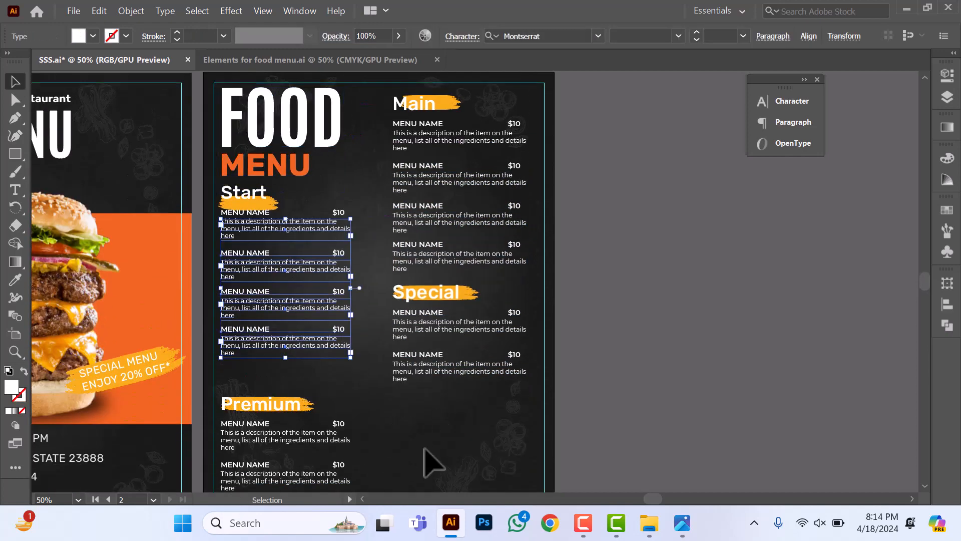
{"action": "key", "text": "ctrl+z"}
{"action": "key", "text": "ctrl+z"}
{"action": "key", "text": "ctrl+z"}
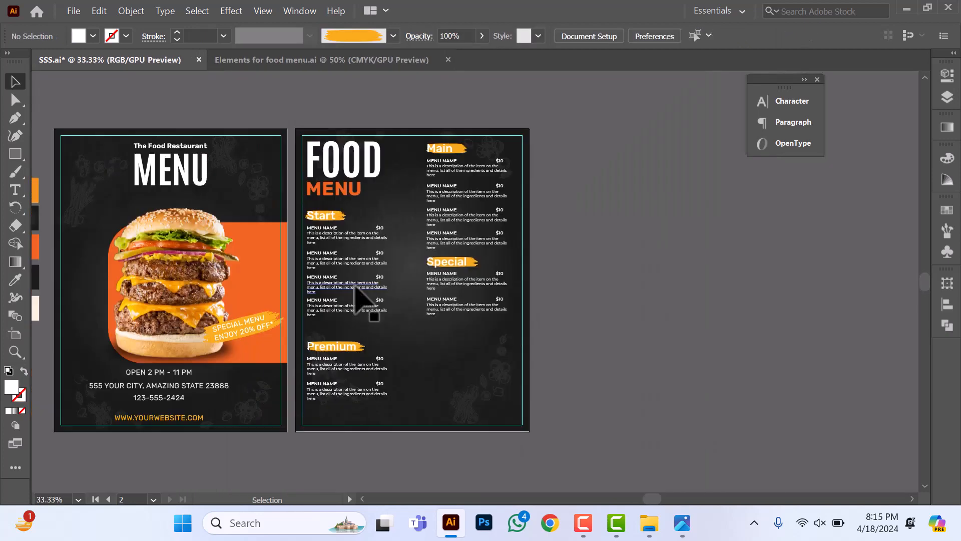
Step: Place the image pngwing.com (7) from the food menu folder in Downloads at the second artboard's lower right, below Special
{"action": "scroll", "coordinate": [424, 376], "scroll_direction": "up", "scroll_amount": 1}
{"action": "scroll", "coordinate": [435, 325], "scroll_direction": "down", "scroll_amount": 1}
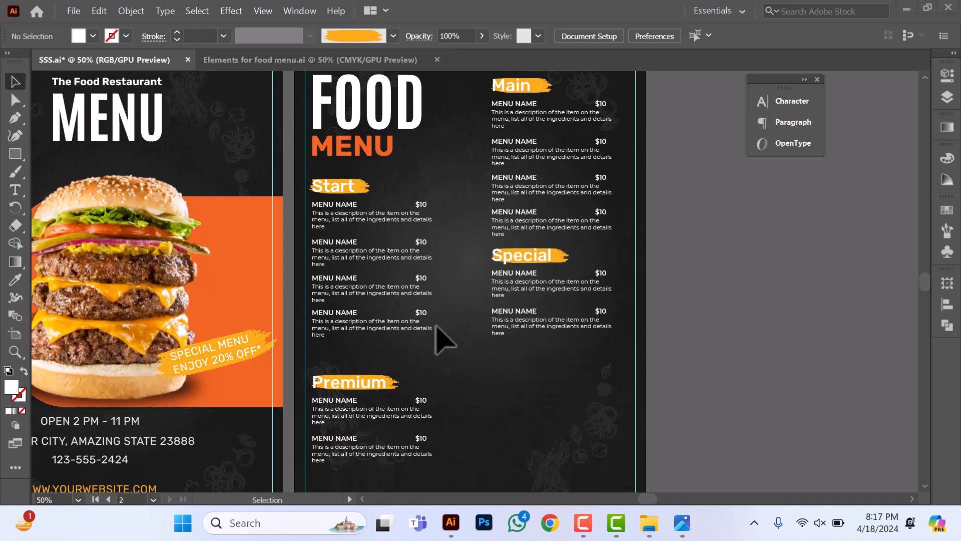
{"action": "scroll", "coordinate": [444, 341], "scroll_direction": "down", "scroll_amount": 1}
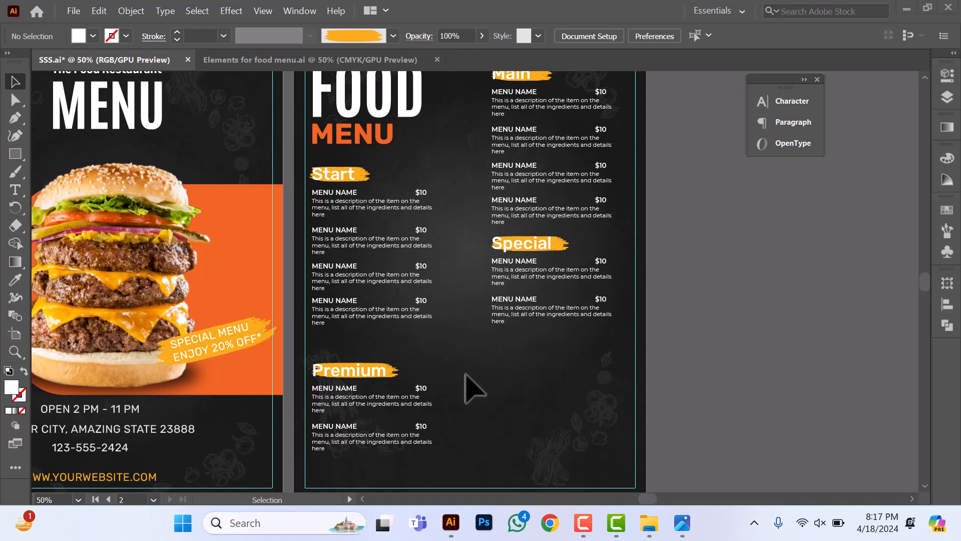
{"action": "left_click", "coordinate": [73, 11]}
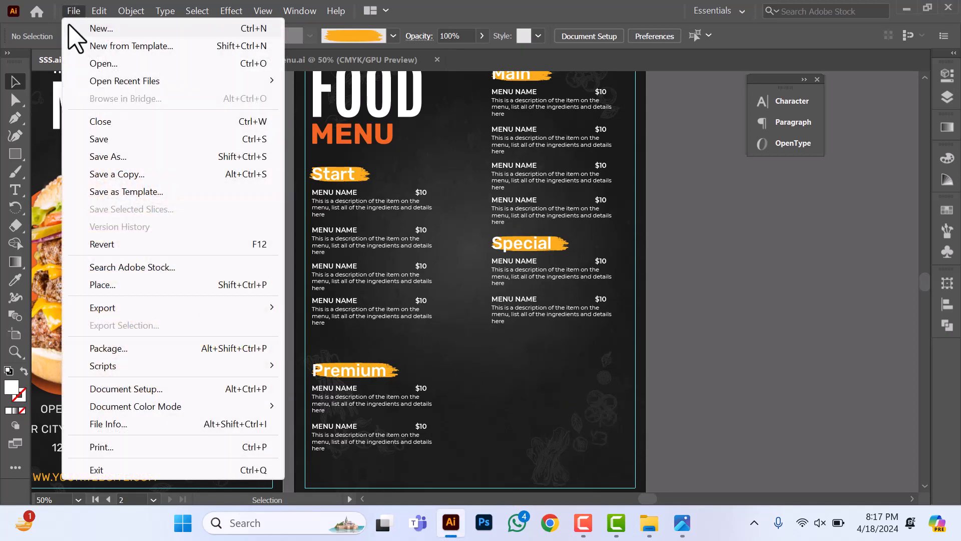
{"action": "left_click", "coordinate": [102, 285]}
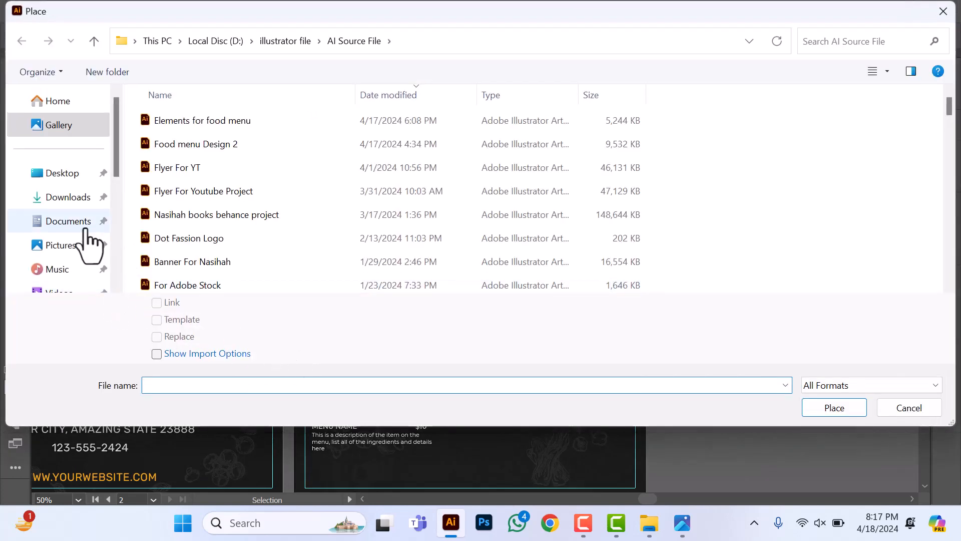
{"action": "left_click", "coordinate": [64, 198]}
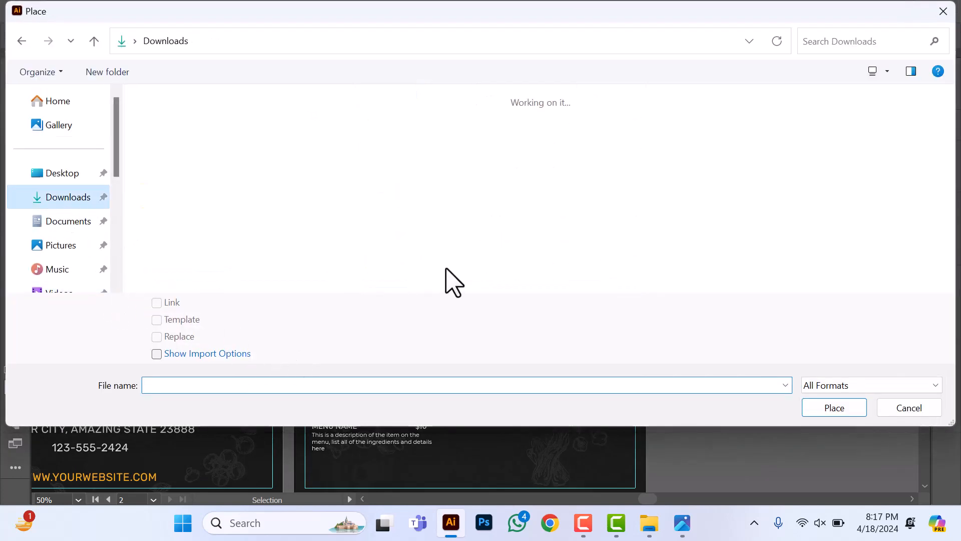
{"action": "scroll", "coordinate": [528, 268], "scroll_direction": "down", "scroll_amount": 3}
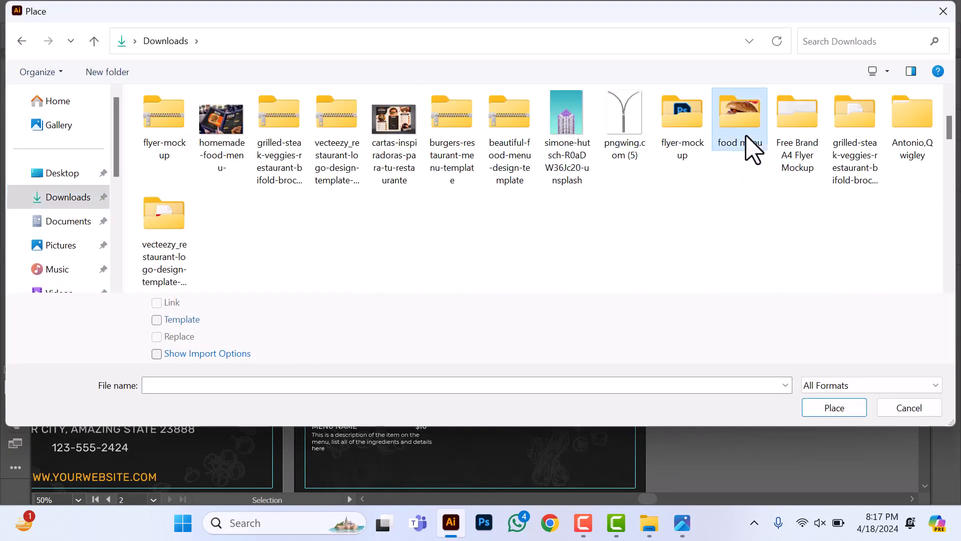
{"action": "double_click", "coordinate": [749, 148]}
{"action": "left_click", "coordinate": [179, 178]}
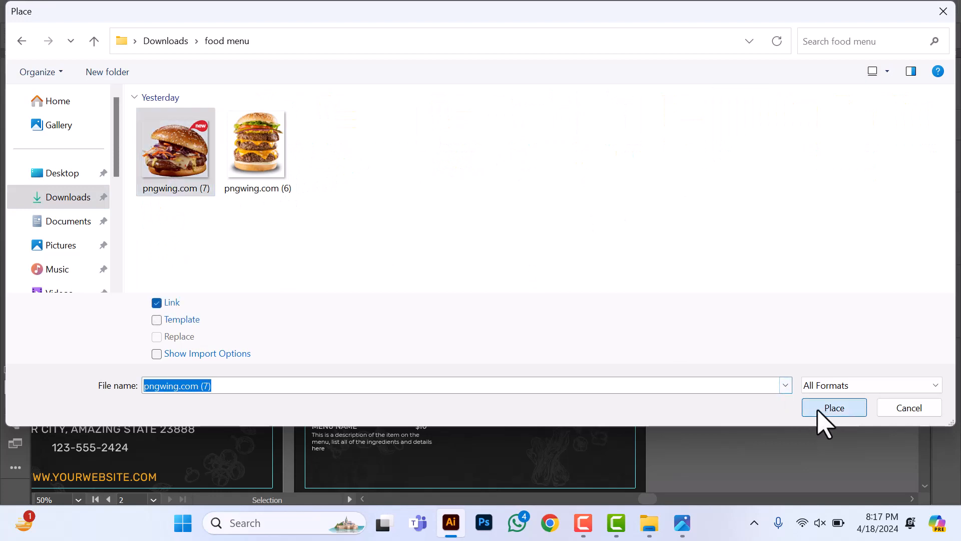
{"action": "left_click", "coordinate": [823, 408]}
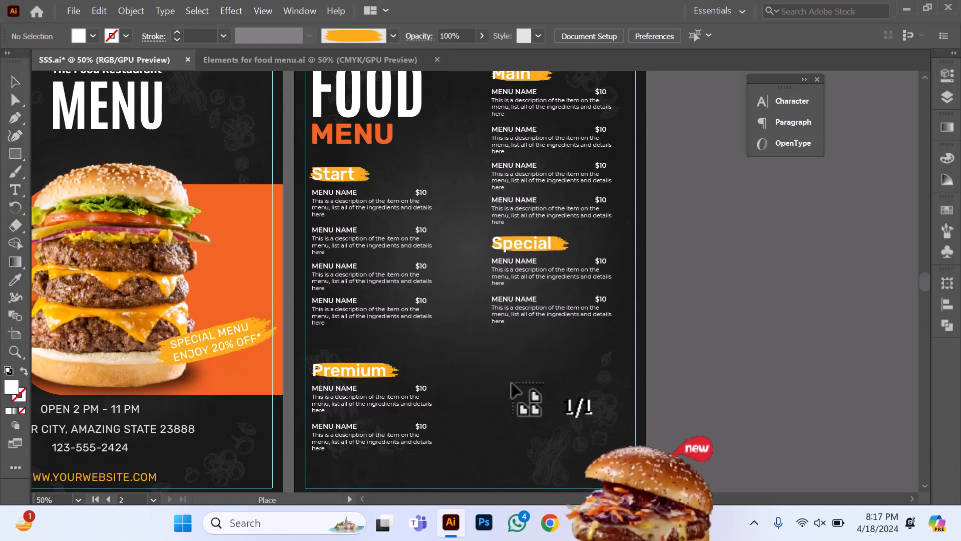
{"action": "left_click_drag", "start_coordinate": [472, 355], "coordinate": [636, 489]}
Step: Enlarge the placed burger image slightly and nudge it up within the second artboard's bottom-right margins
{"action": "left_click_drag", "start_coordinate": [548, 439], "coordinate": [553, 427]}
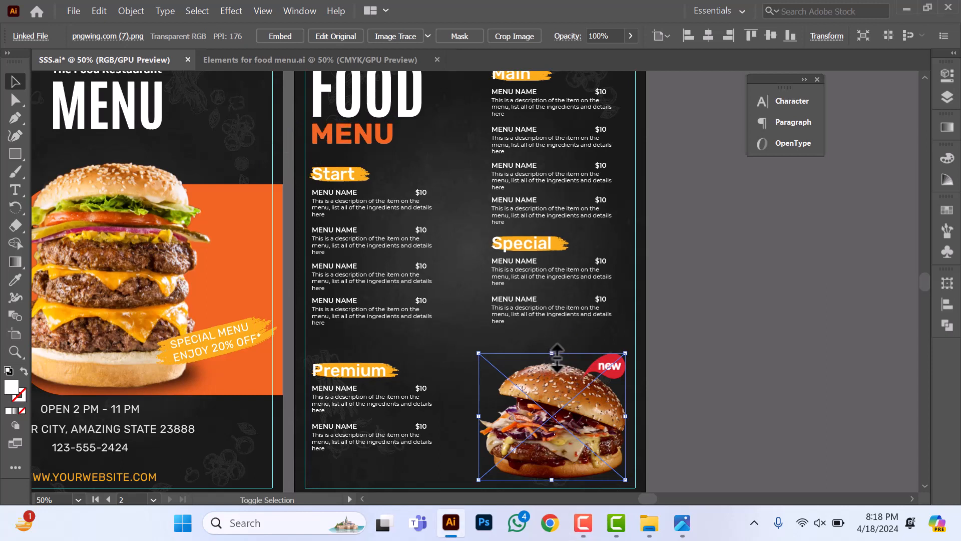
{"action": "left_click_drag", "start_coordinate": [552, 353], "coordinate": [554, 342]}
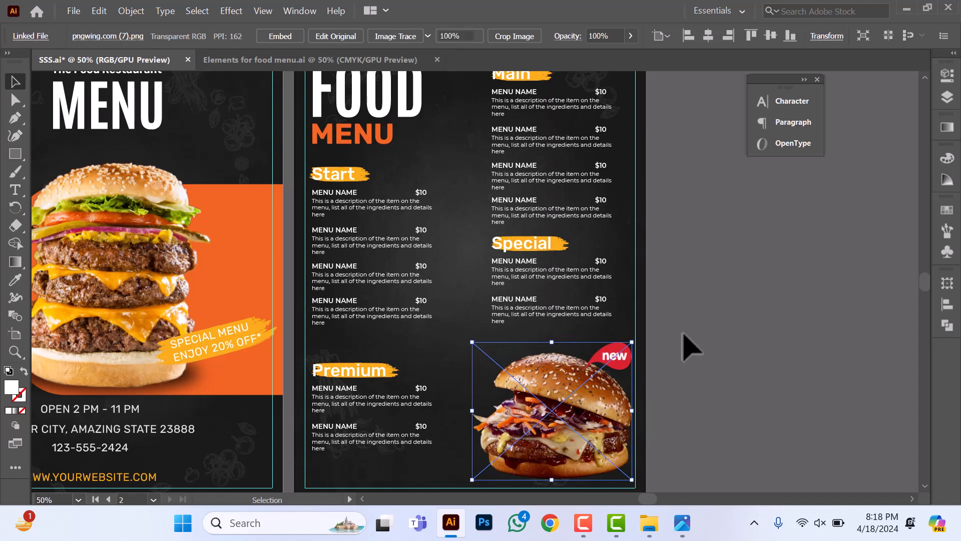
{"action": "left_click", "coordinate": [683, 345]}
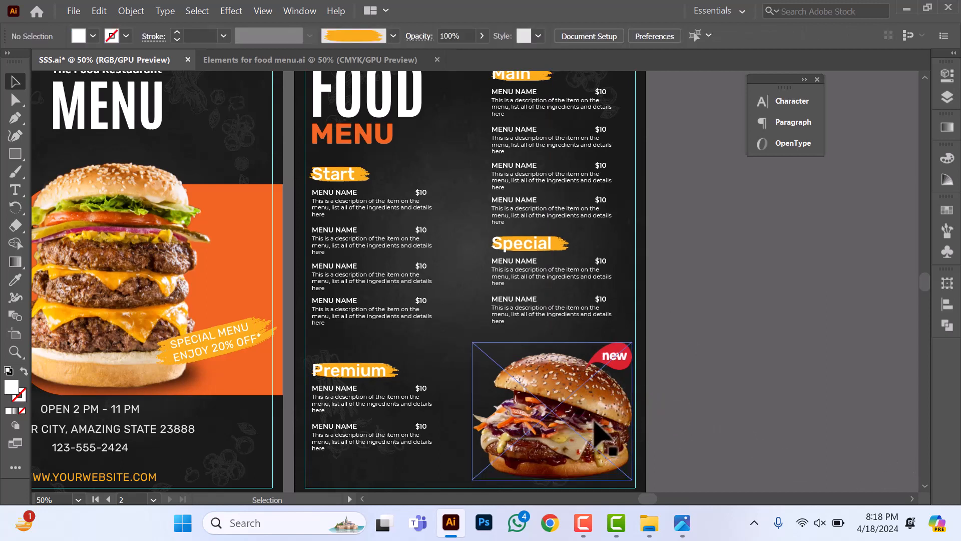
{"action": "left_click", "coordinate": [593, 420]}
{"action": "key", "text": "Up"}
{"action": "key", "text": "Up"}
{"action": "key", "text": "Up"}
{"action": "key", "text": "Up"}
{"action": "key", "text": "Up"}
{"action": "key", "text": "Up"}
{"action": "key", "text": "Up"}
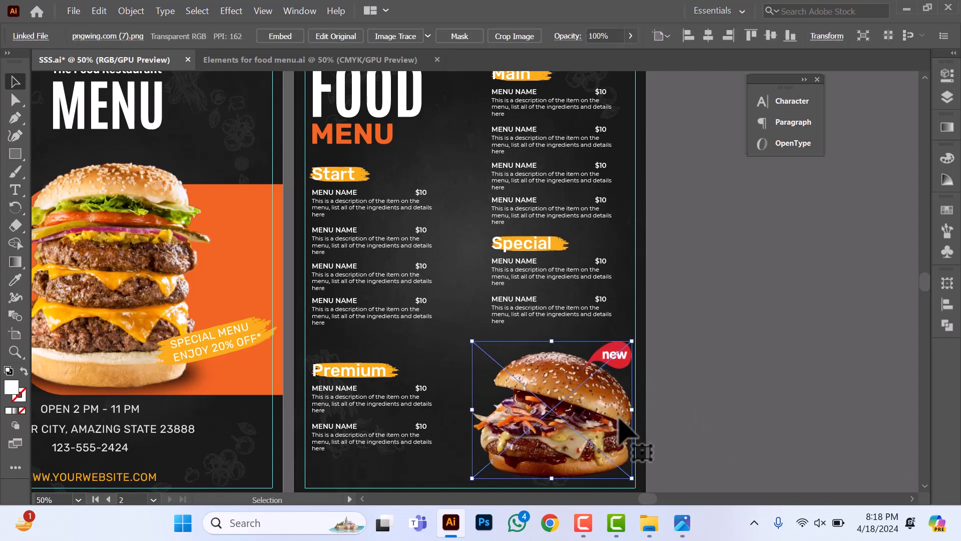
{"action": "left_click", "coordinate": [714, 438]}
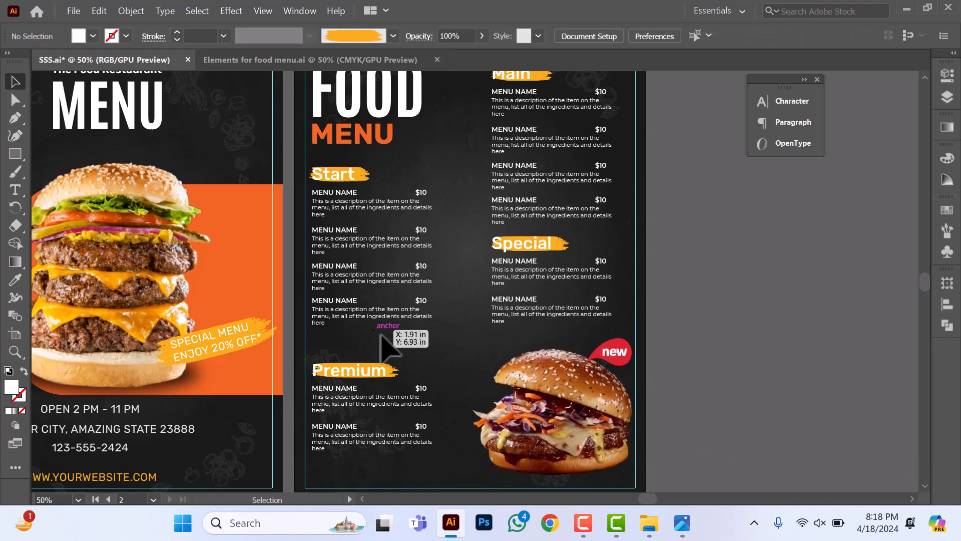
{"action": "scroll", "coordinate": [486, 385], "scroll_direction": "up", "scroll_amount": 1}
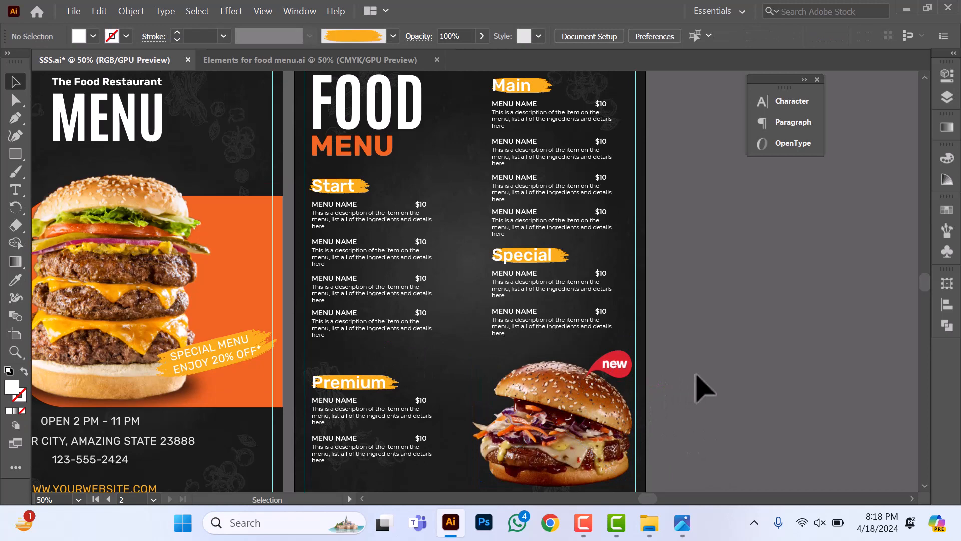
{"action": "scroll", "coordinate": [652, 365], "scroll_direction": "up", "scroll_amount": 2}
{"action": "scroll", "coordinate": [554, 337], "scroll_direction": "down", "scroll_amount": 1}
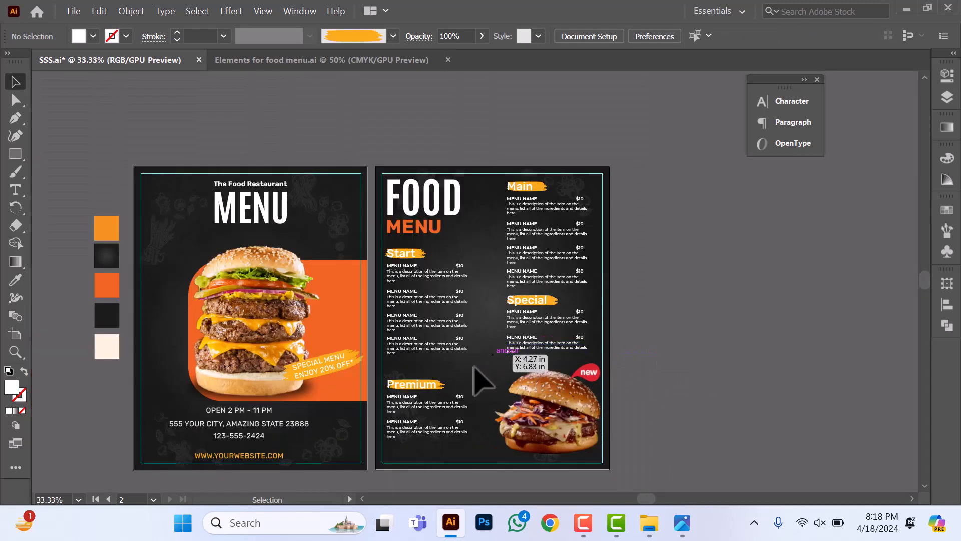
{"action": "scroll", "coordinate": [474, 367], "scroll_direction": "down", "scroll_amount": 2}
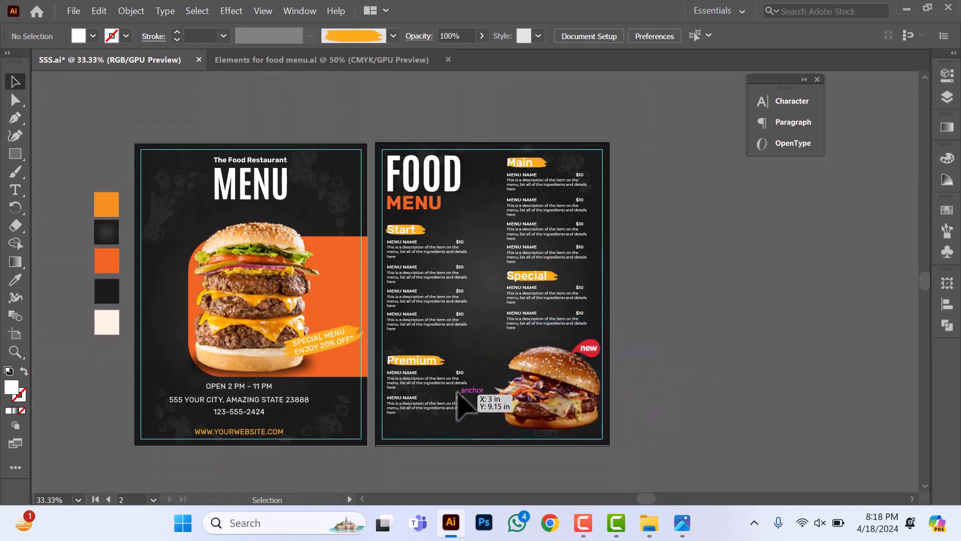